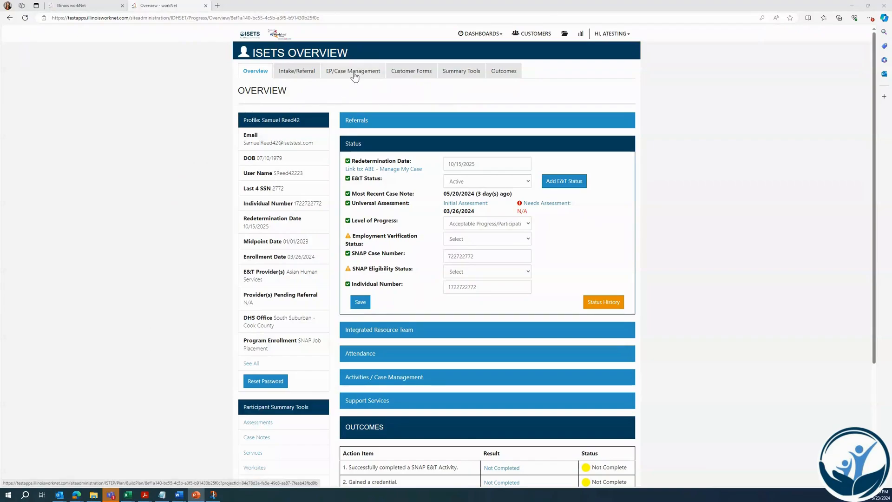
Open the customer's EP/Case Management activities and examine the status of the services under the Complete the Program goal.
click(355, 74)
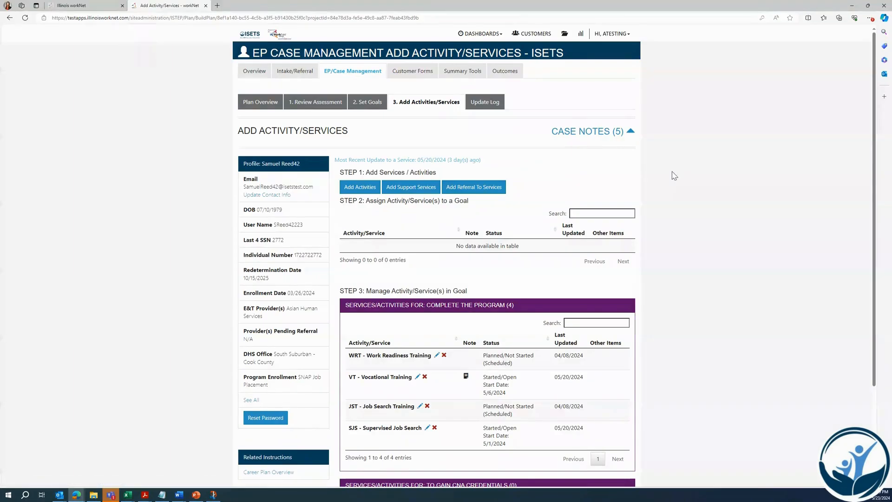
scroll(674, 176, down, 2)
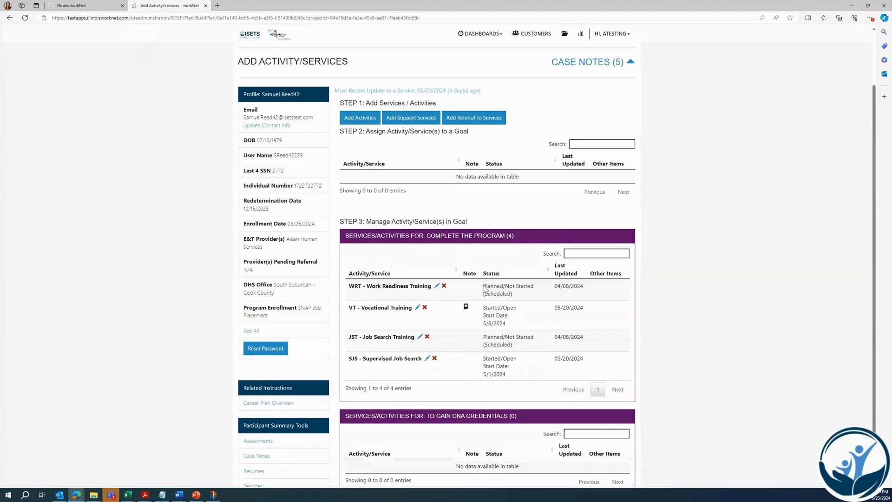
drag(483, 286, 537, 290)
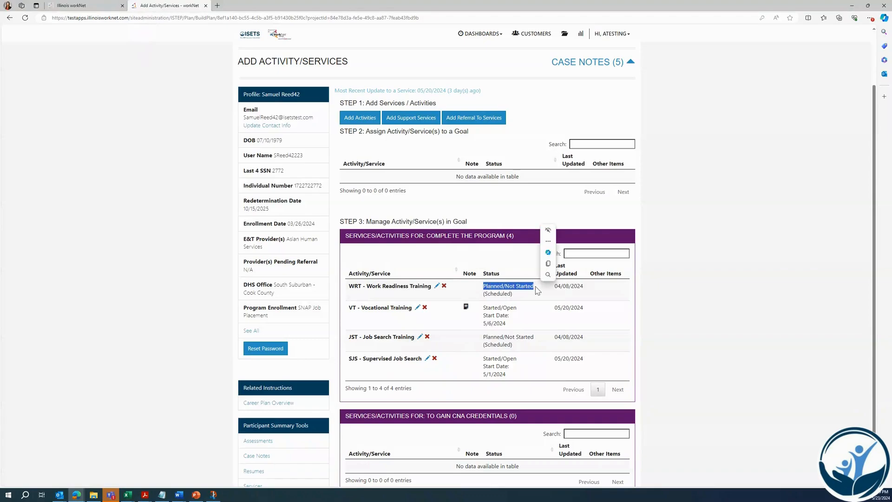
click(538, 290)
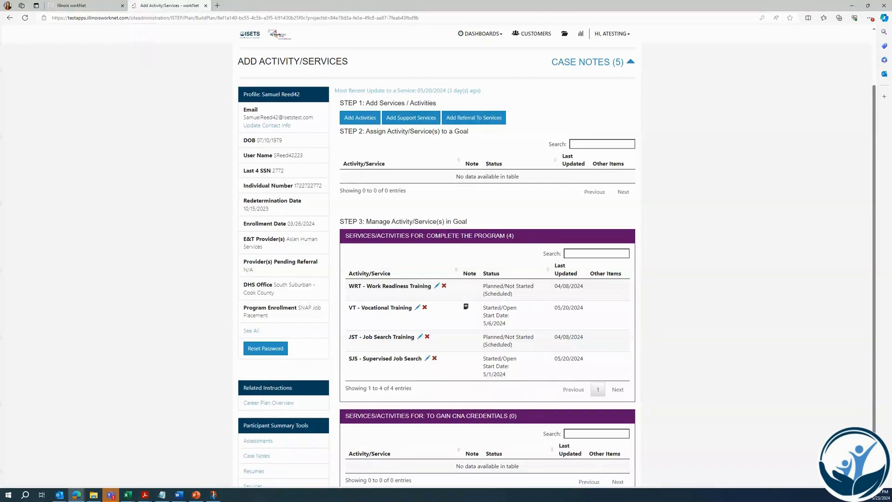
Add the TJ - Transitional Job activity from the second page of the services list to the customer's plan.
click(360, 118)
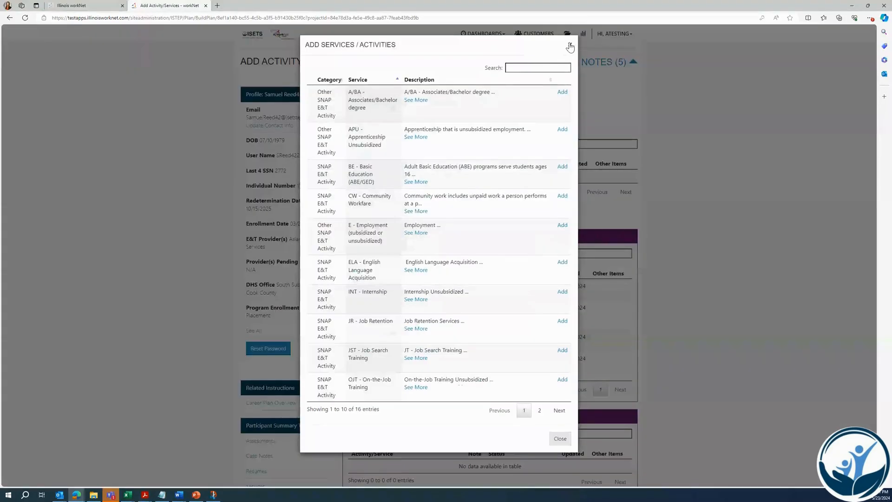
click(569, 45)
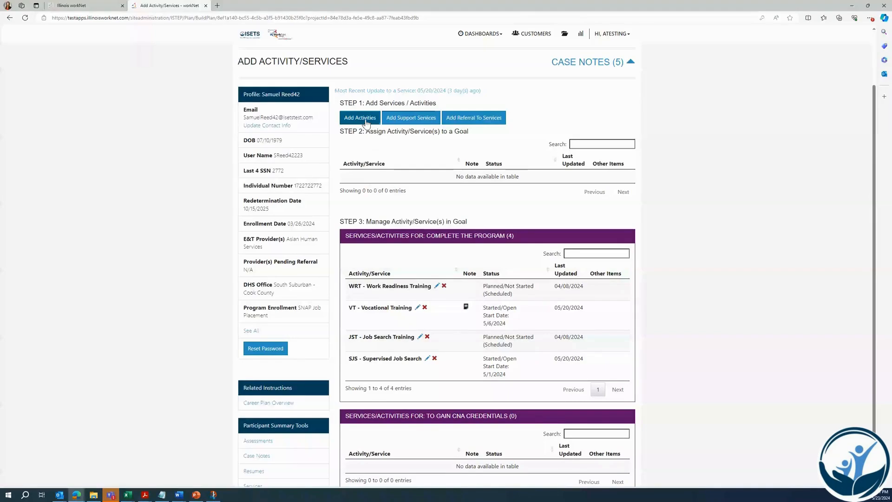
click(365, 120)
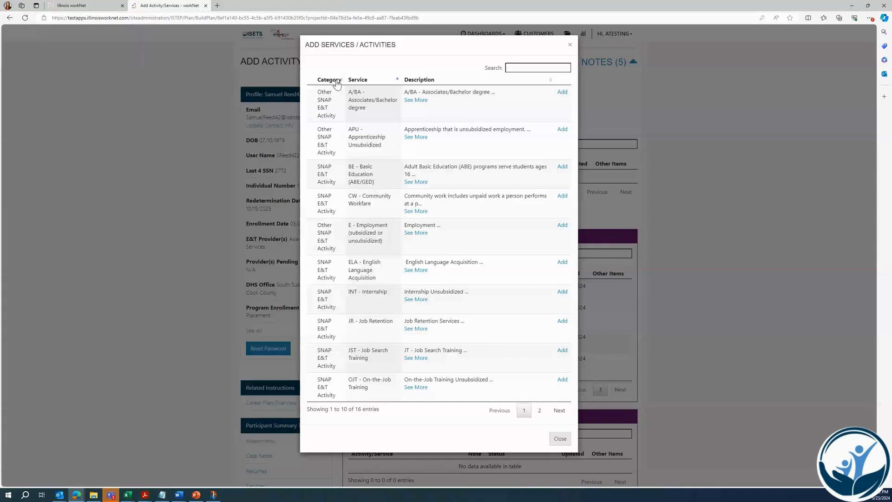
click(540, 412)
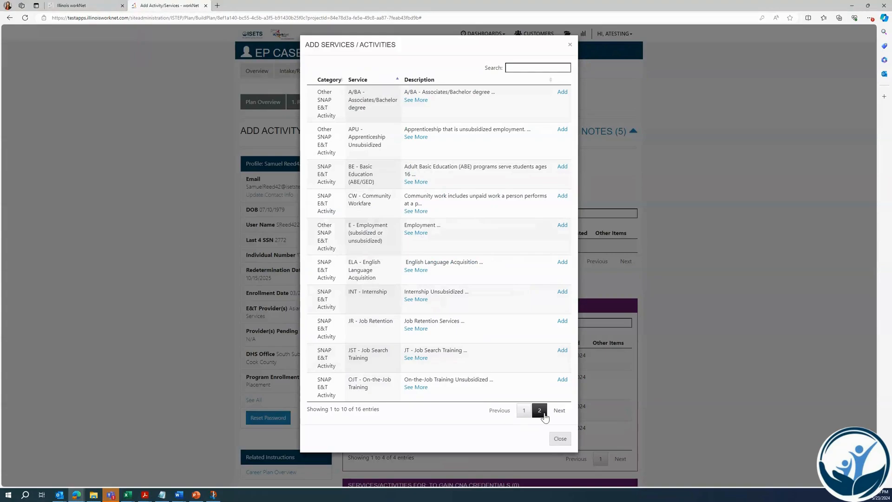
click(543, 414)
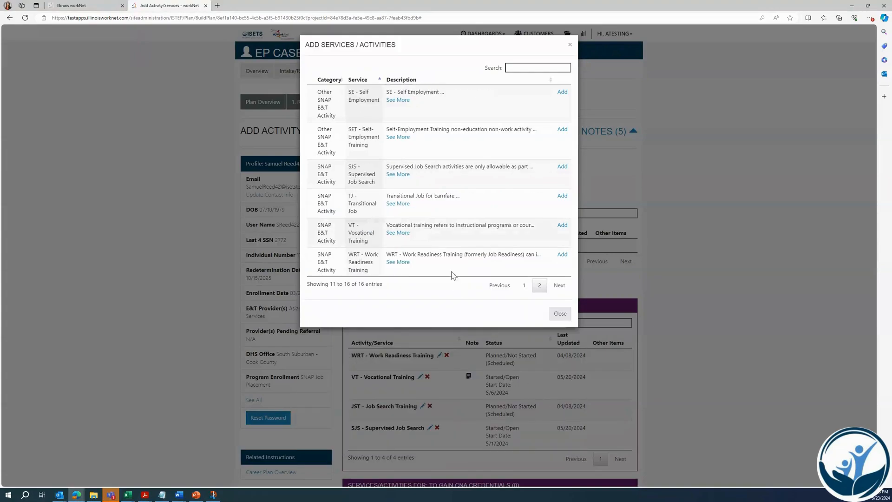
click(562, 197)
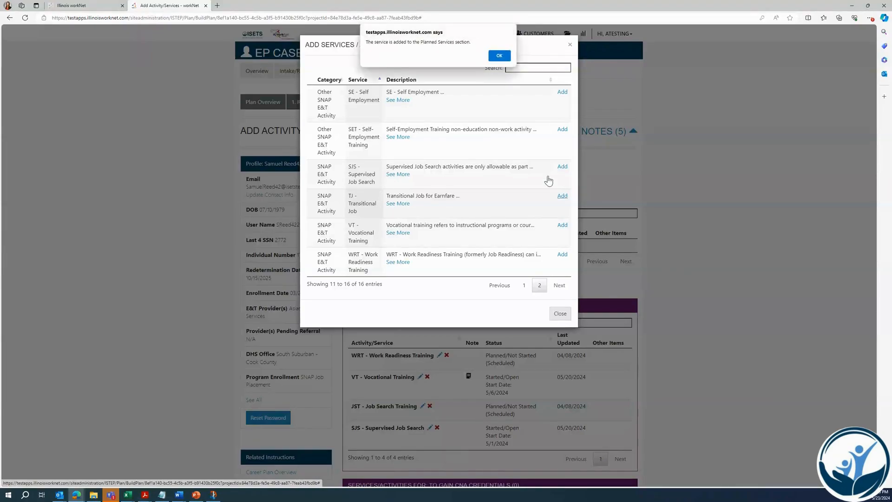
click(508, 57)
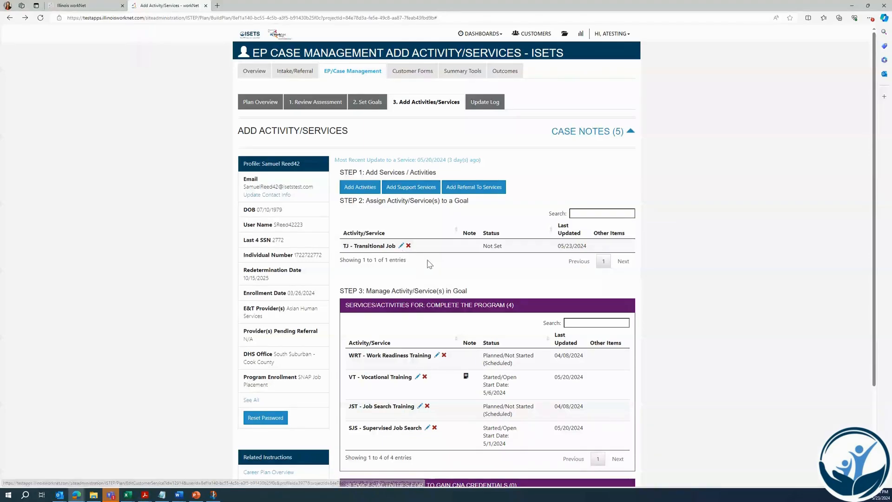
Delete the TJ - Transitional Job activity from the services awaiting a goal and confirm the deletion.
click(408, 246)
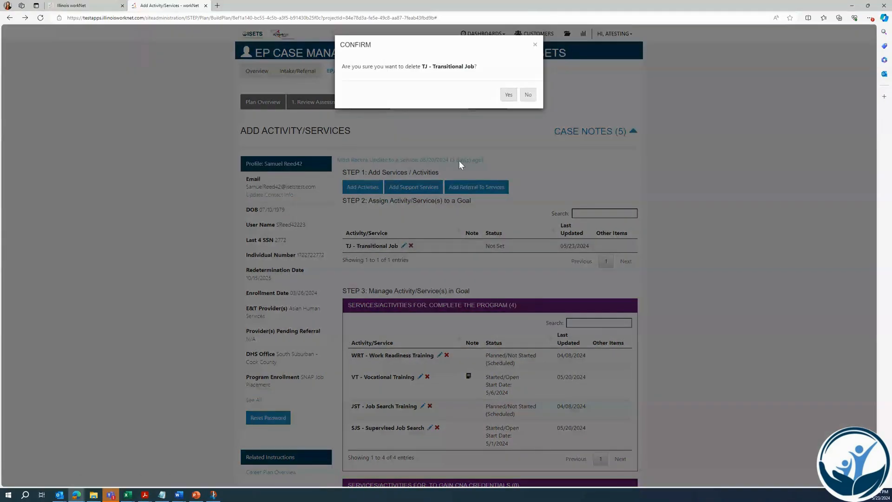
click(505, 97)
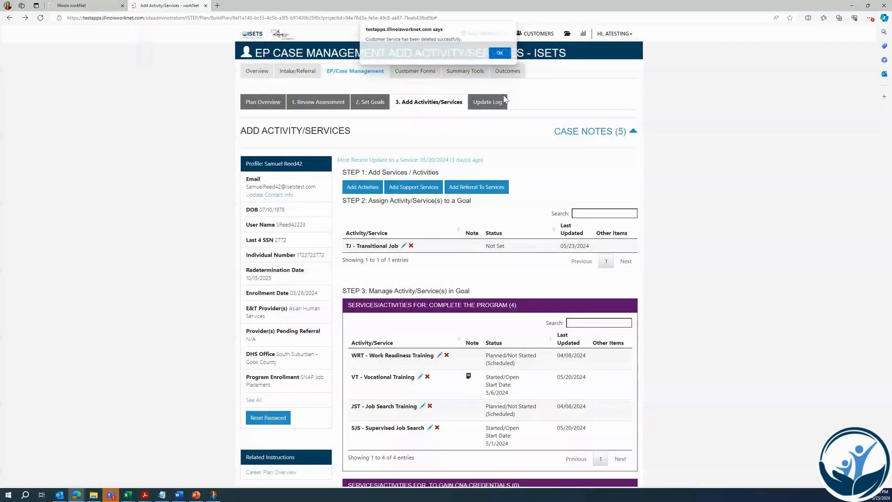
click(500, 53)
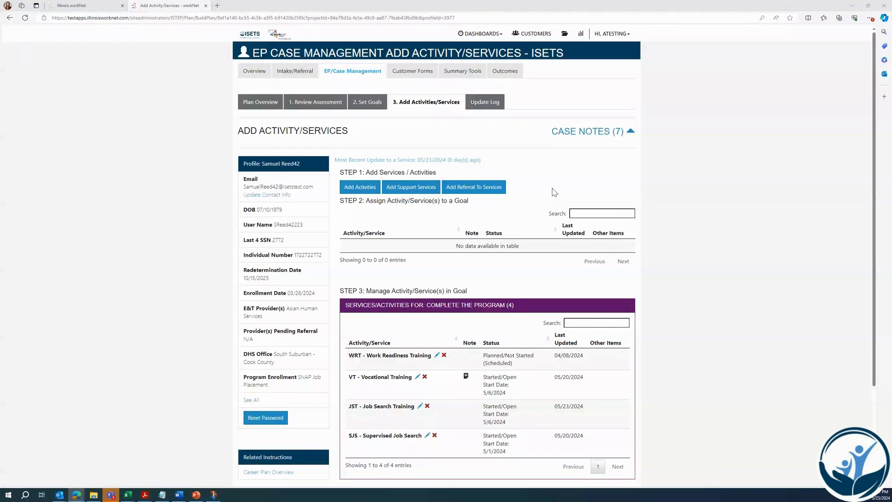
Add TJ - Transitional Job to the customer's planned services.
click(358, 187)
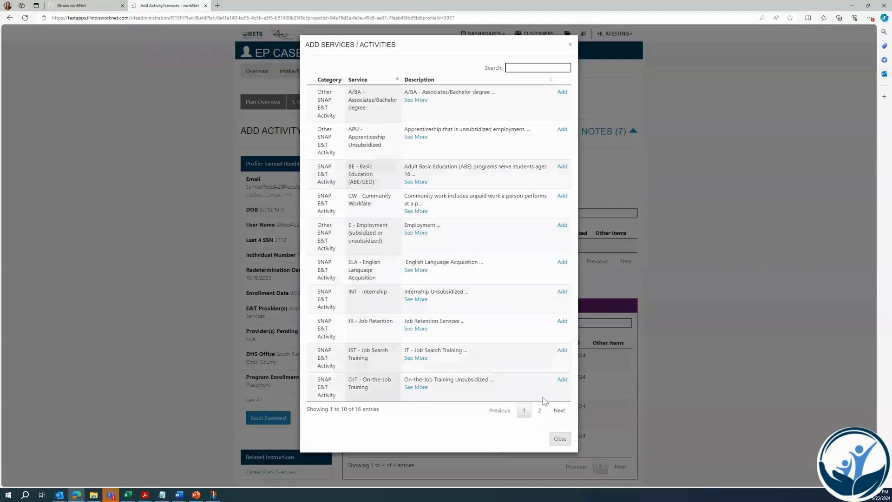
click(554, 410)
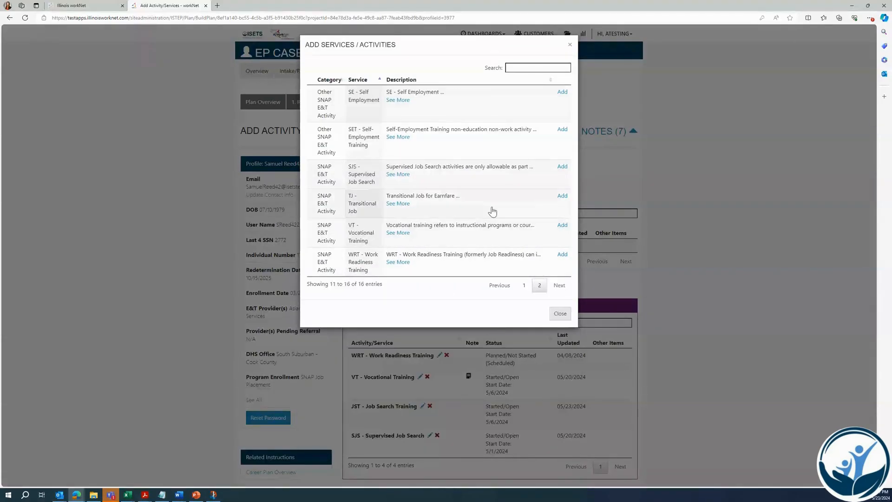
click(561, 196)
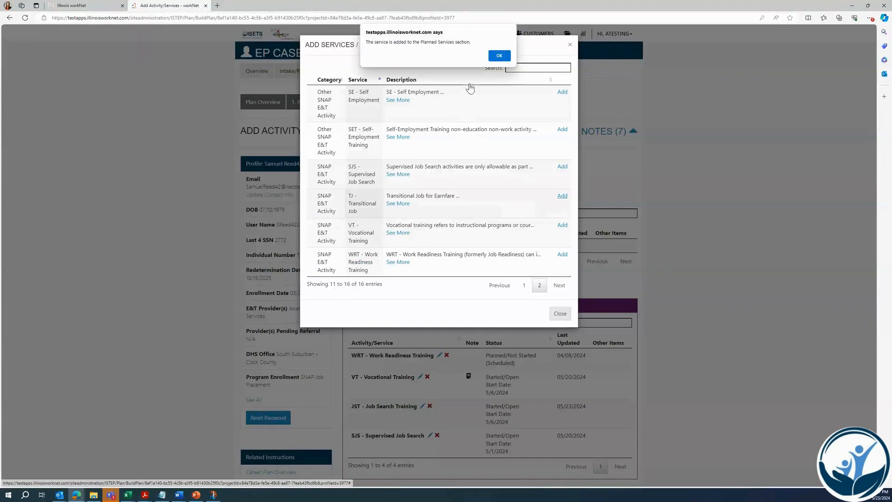
click(498, 56)
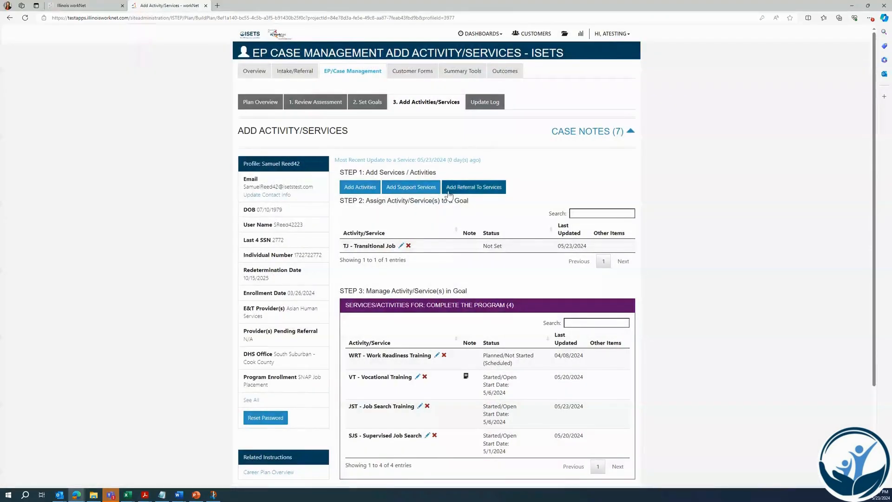
Edit the Transitional Job service, assign it to the Complete the Program goal, and add the Construction Laborers job at Four Season HVAC.
click(401, 246)
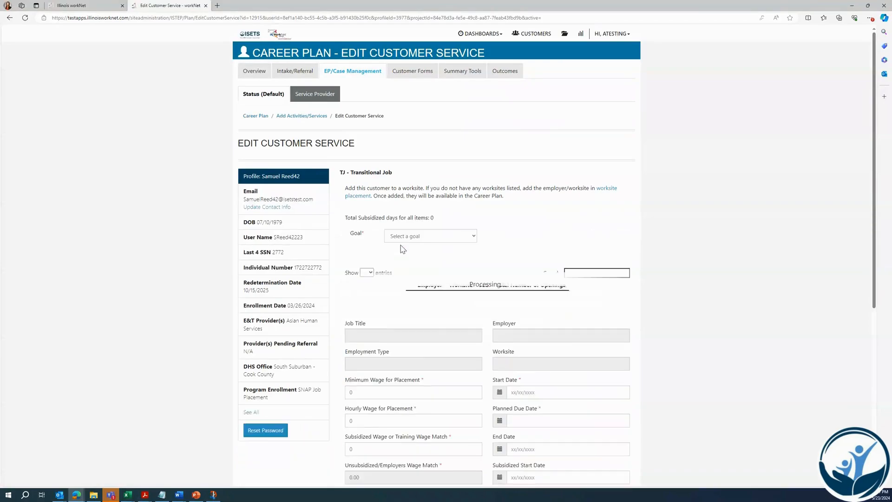
click(441, 237)
click(445, 256)
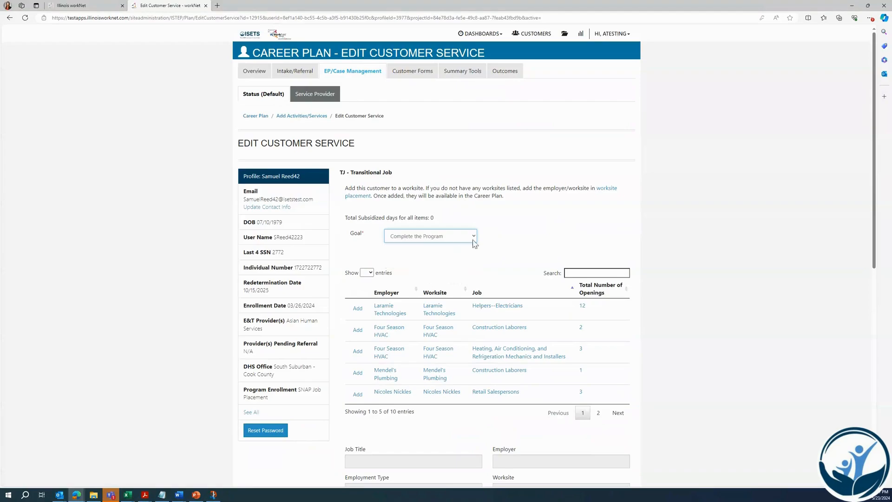
scroll(500, 226, down, 3)
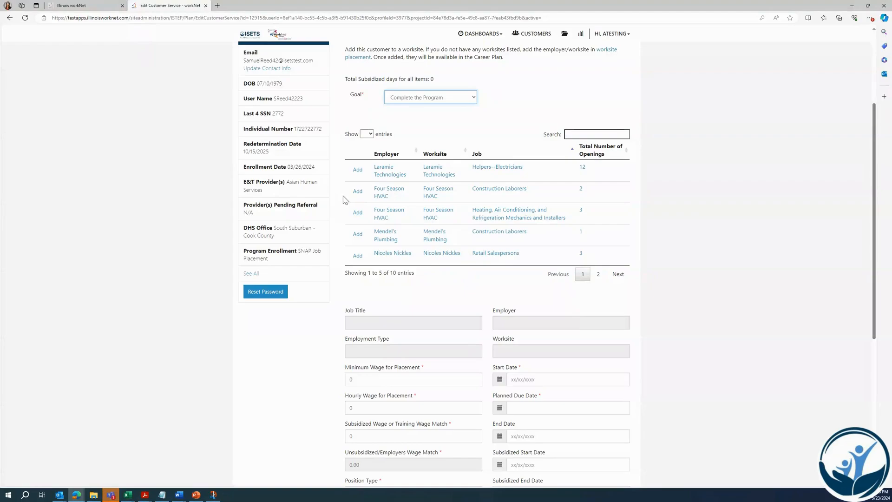
click(357, 192)
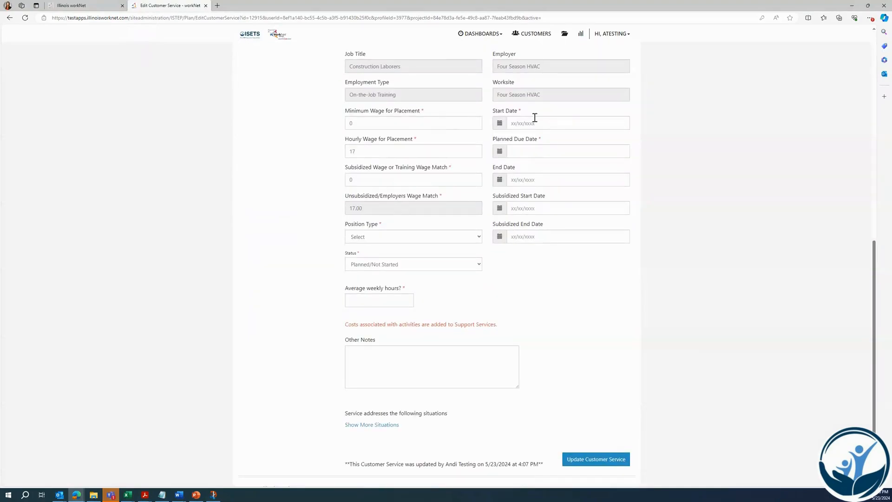
Set the placement's start date to 05/01/2024 and its planned due date to 06/30/2024.
click(563, 124)
click(556, 162)
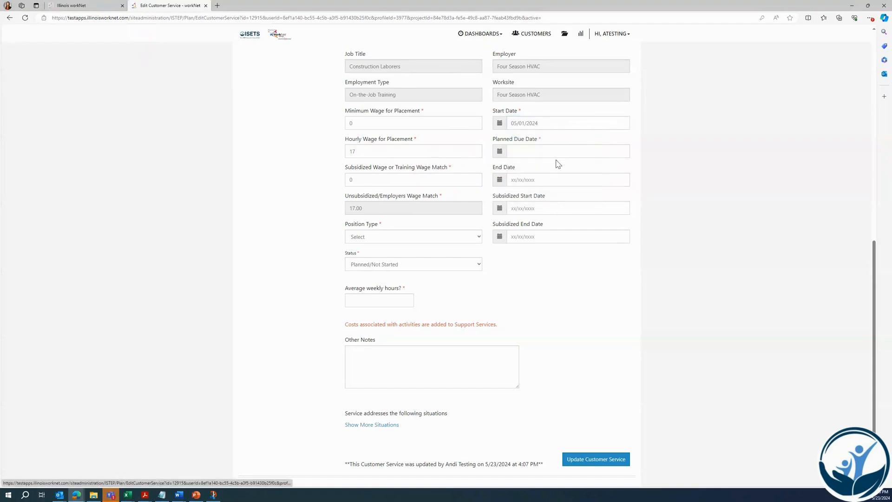
click(550, 150)
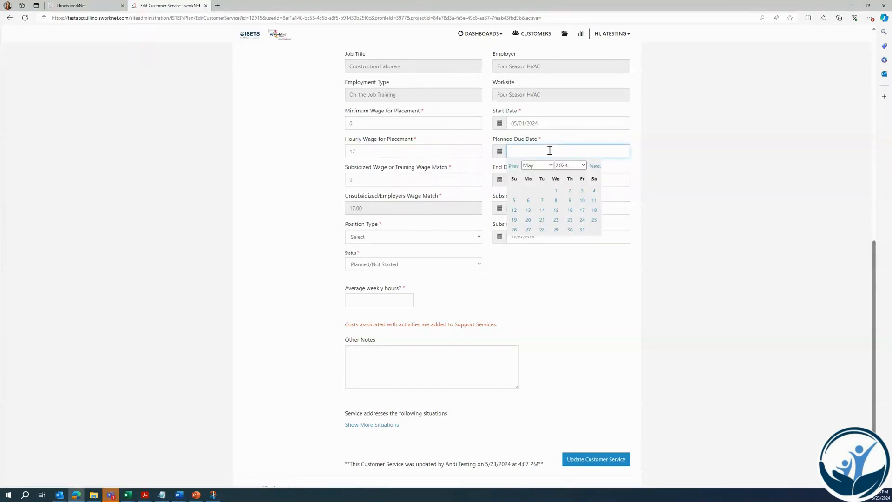
click(594, 166)
click(514, 239)
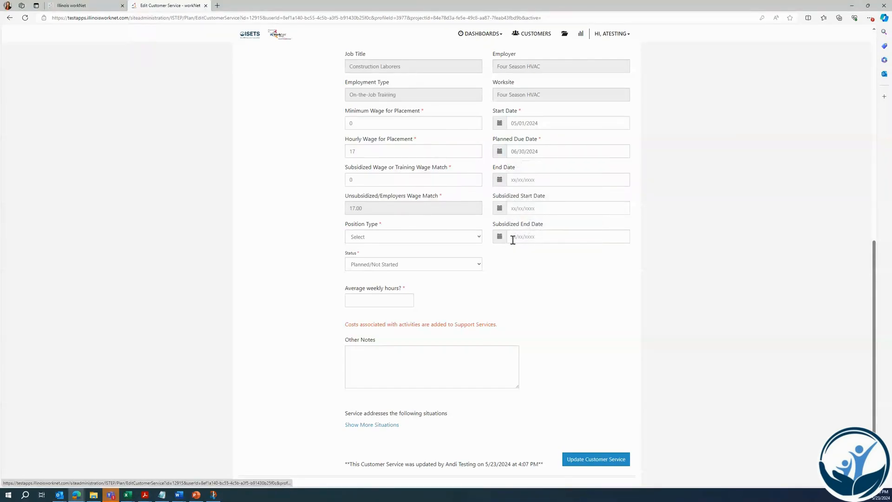
Set the position type to Full Time, status to Started (Open) and average weekly hours to 15, and submit the customer service update.
click(442, 238)
click(442, 256)
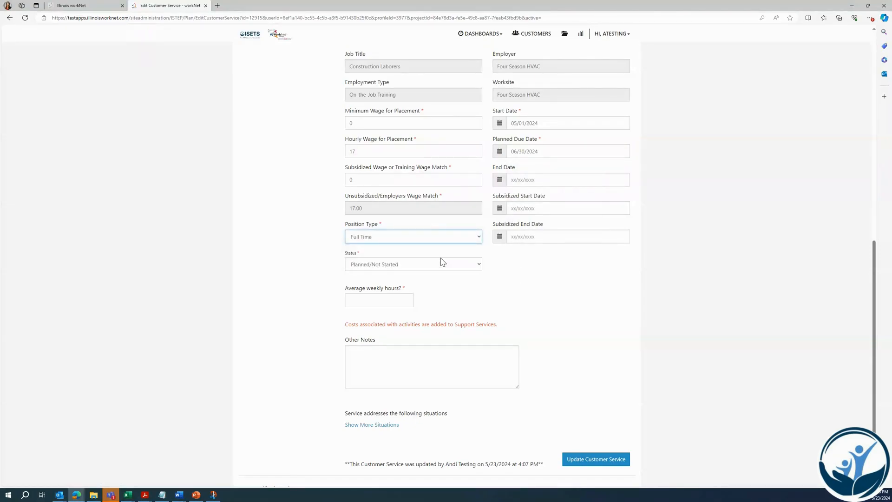
click(442, 266)
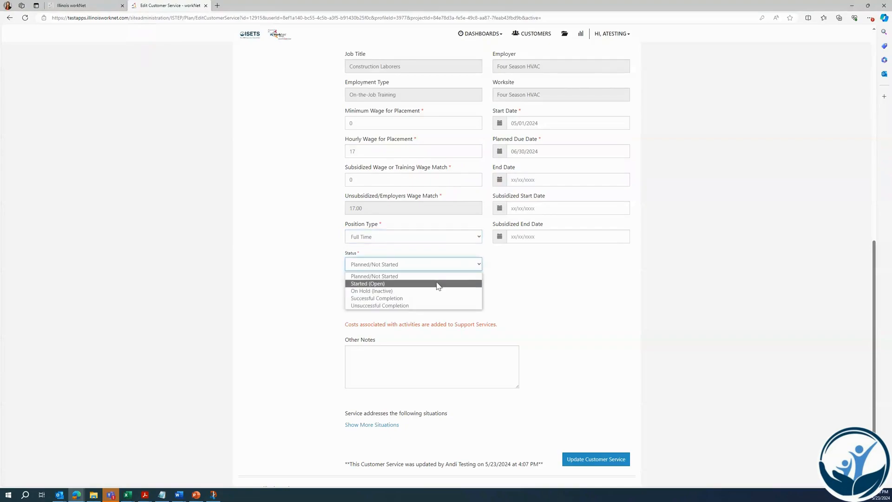
click(436, 284)
click(399, 303)
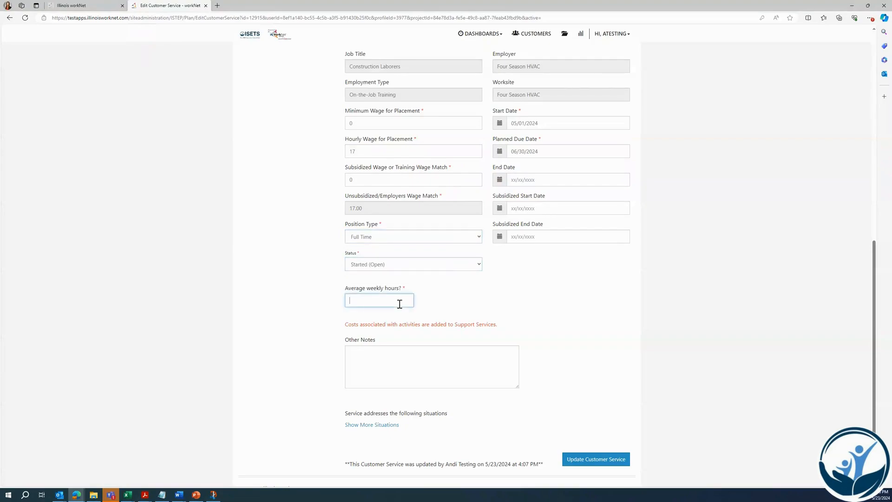
text(10)
key(BackSpace)
text(5)
click(521, 319)
click(581, 462)
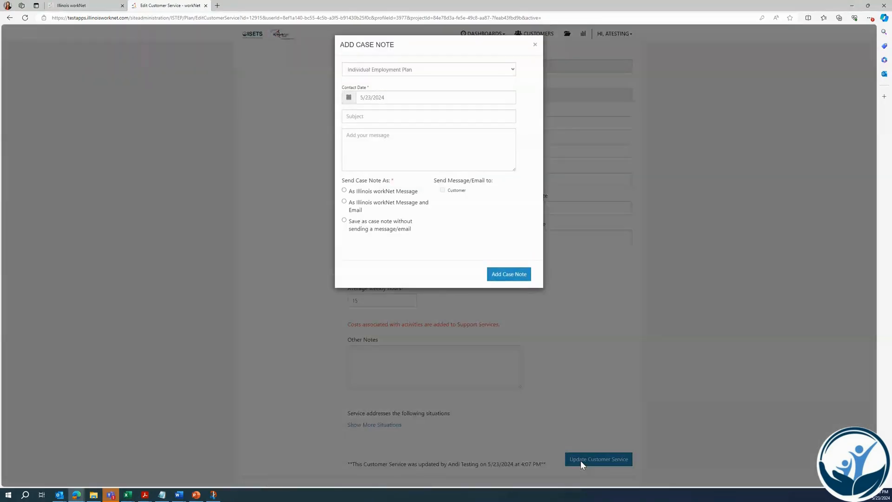
Add a case note with subject "Adding TJ placement" and message "Adding TJ Placement", saved without sending a message or email.
click(387, 117)
text(A)
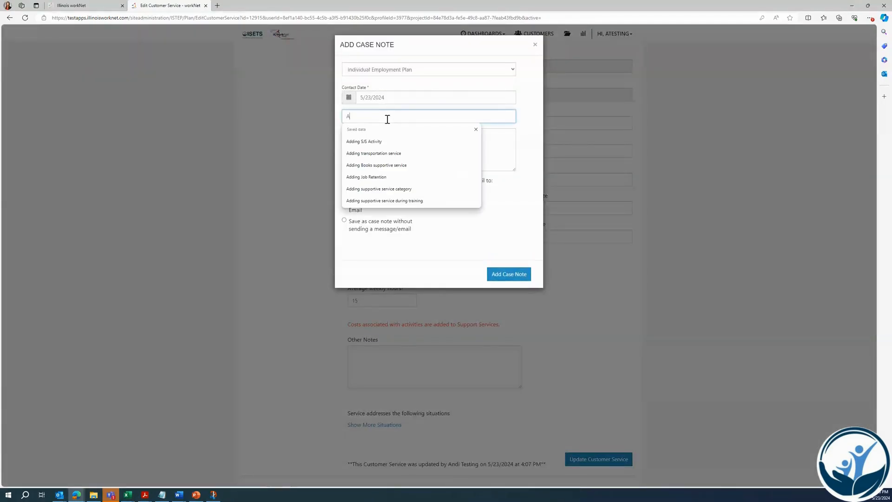
text(dding TJ)
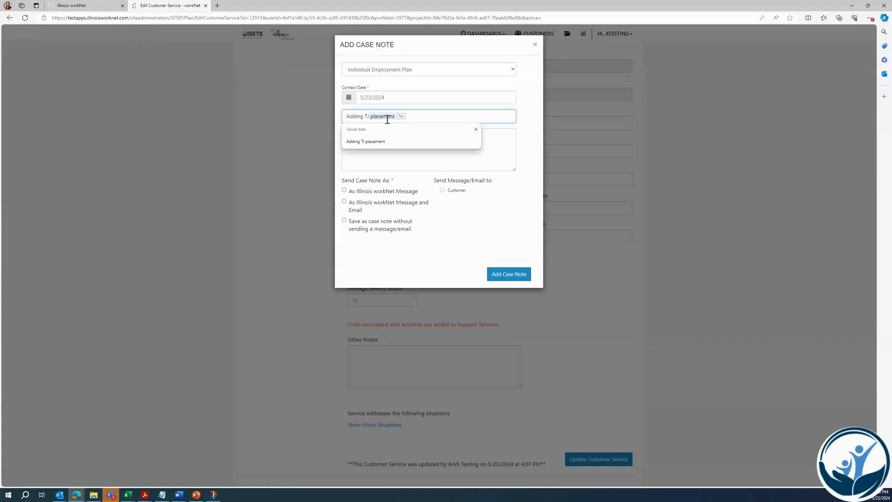
key(Tab)
text(Adding TJ)
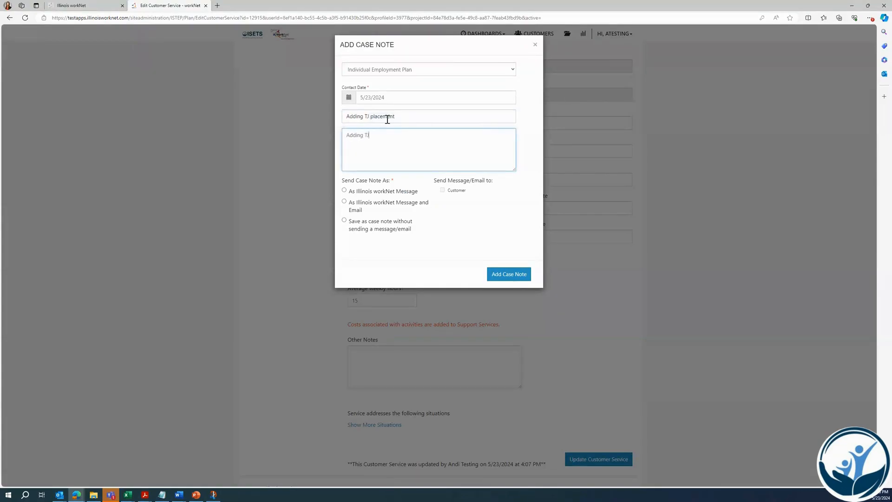
text( Placement)
click(363, 223)
click(507, 278)
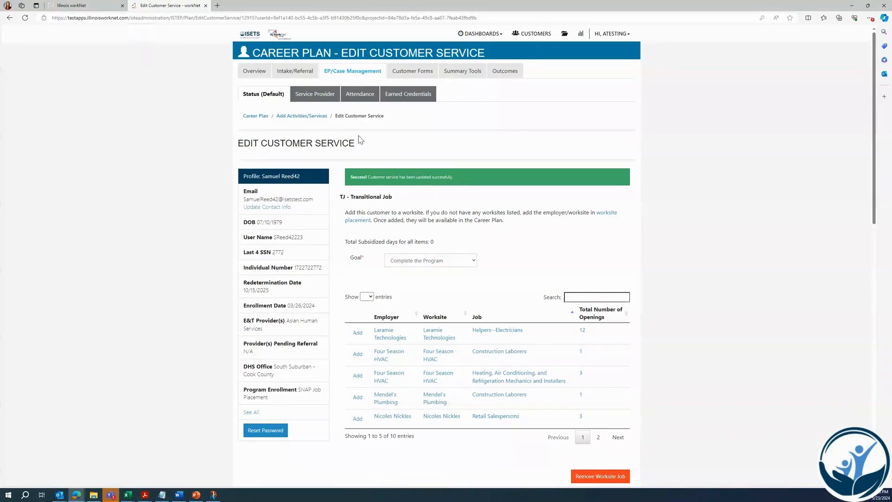
Return to the Add Activities/Services page and check the services listed under the Complete the Program goal.
click(302, 116)
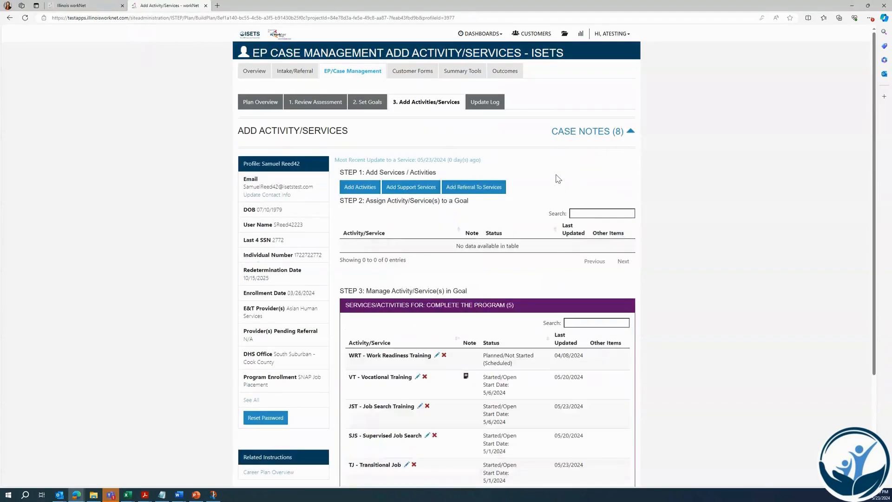
scroll(557, 178, down, 1)
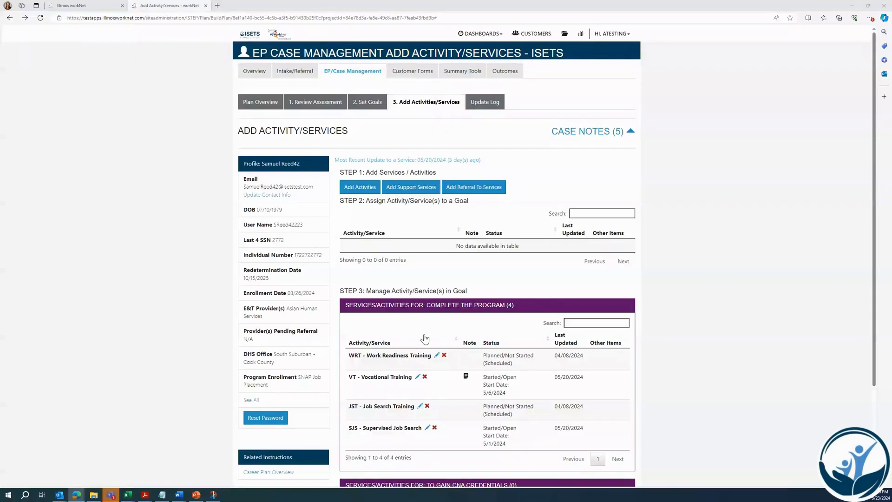
Open the JST - Job Search Training service for editing, keep the goal Complete the Program, and set its status to Started/Open.
click(420, 407)
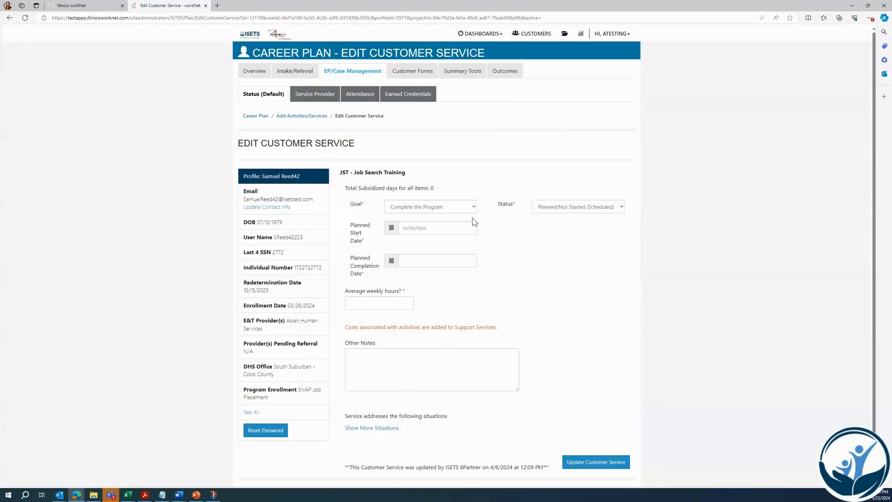
click(470, 207)
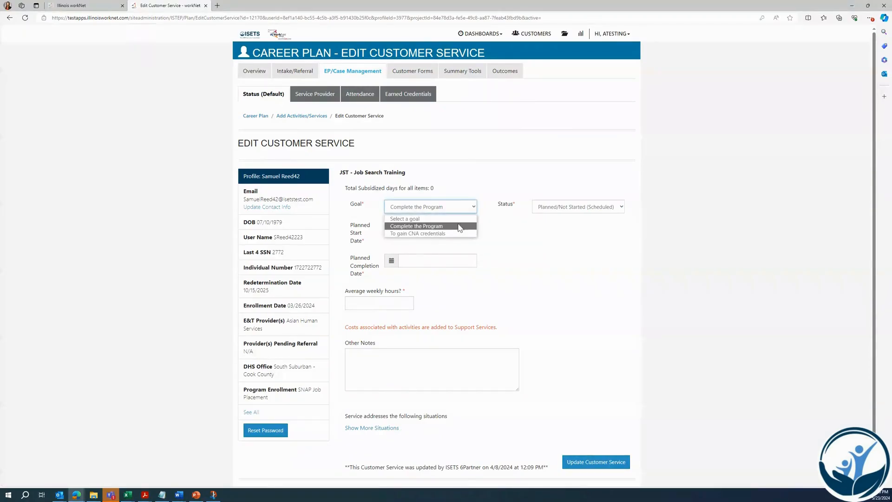
click(459, 226)
click(568, 210)
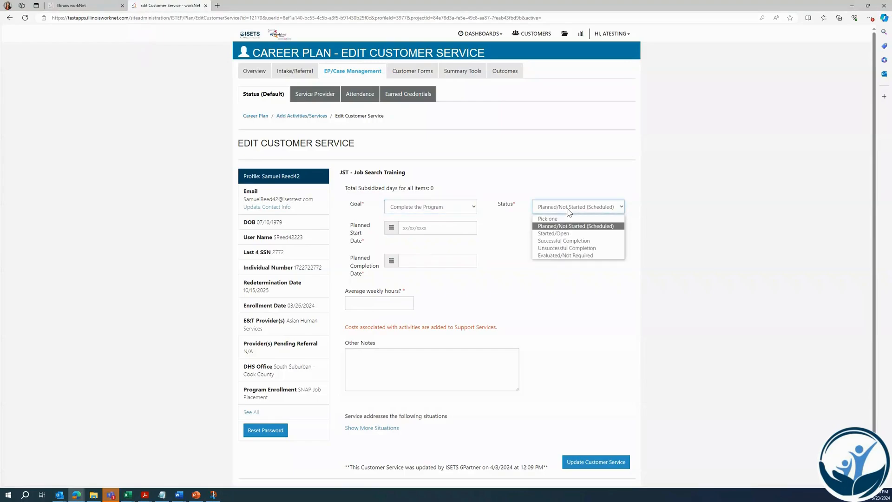
click(576, 234)
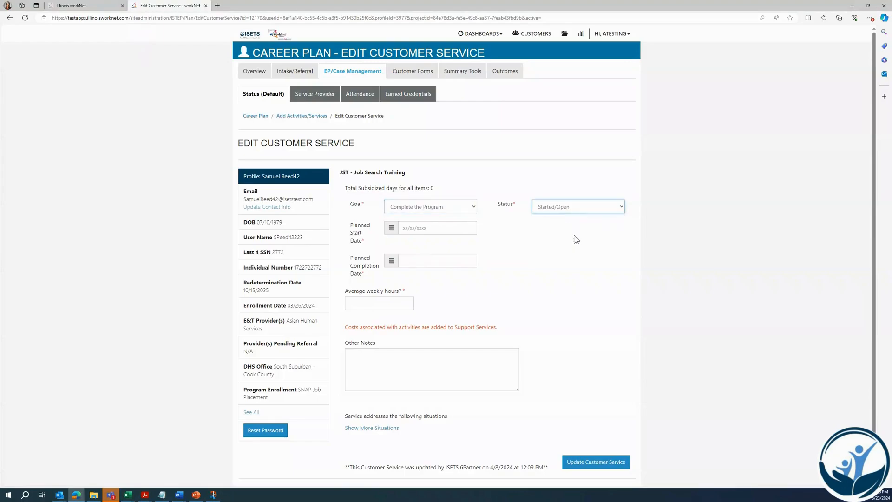
Set Job Search Training's planned start date to 05/01/2024, planned completion date to 06/30/2024 and average weekly hours to 5.
click(441, 228)
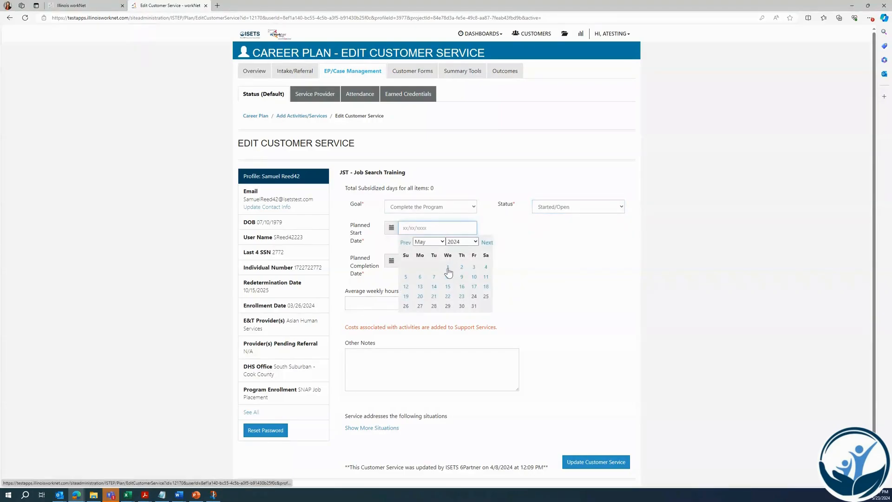
click(448, 271)
click(440, 260)
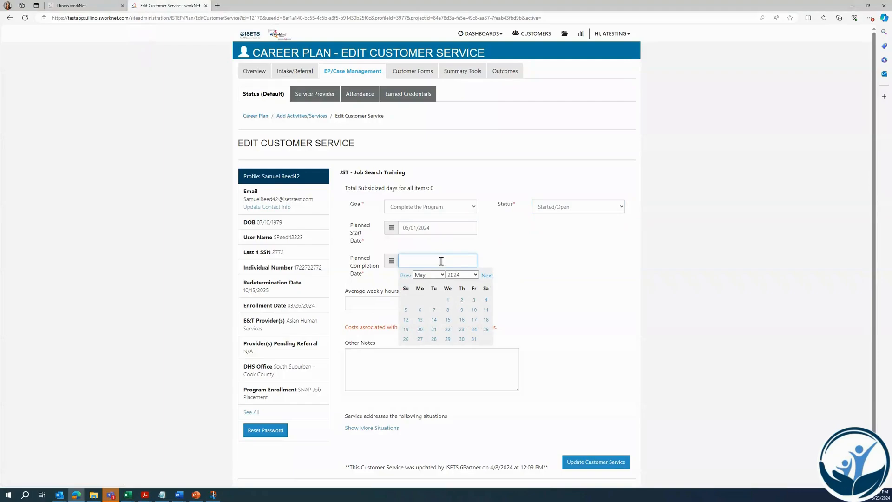
click(486, 276)
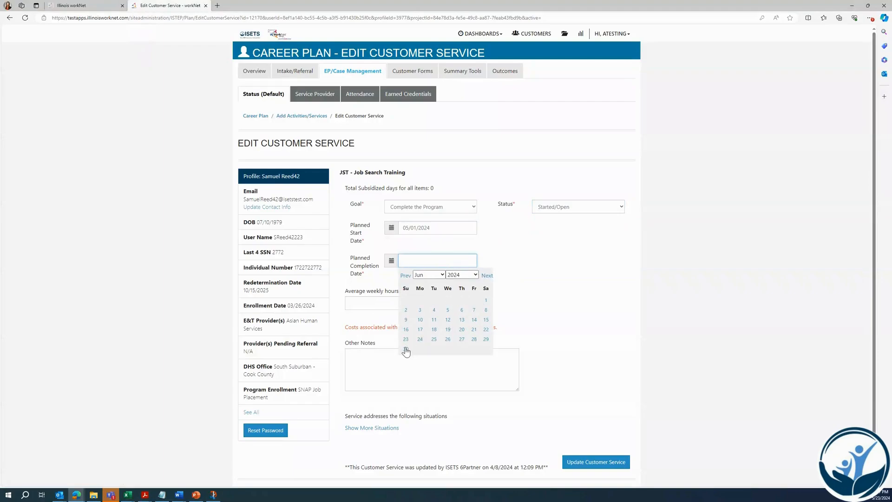
click(406, 350)
click(387, 302)
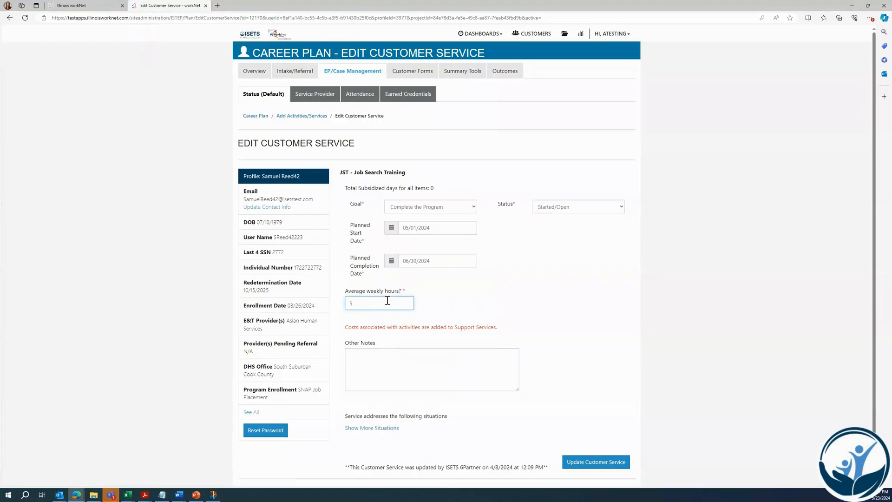
Expand the list of situations the service can address and review the available options.
click(476, 361)
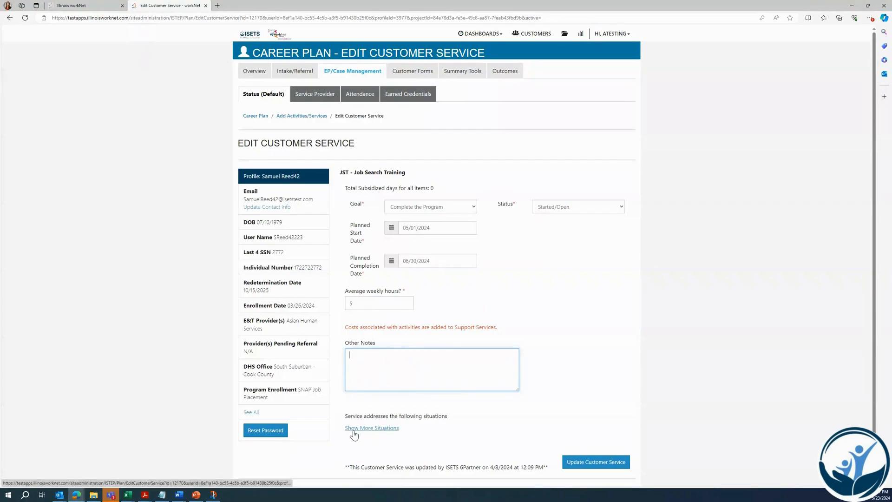
click(370, 428)
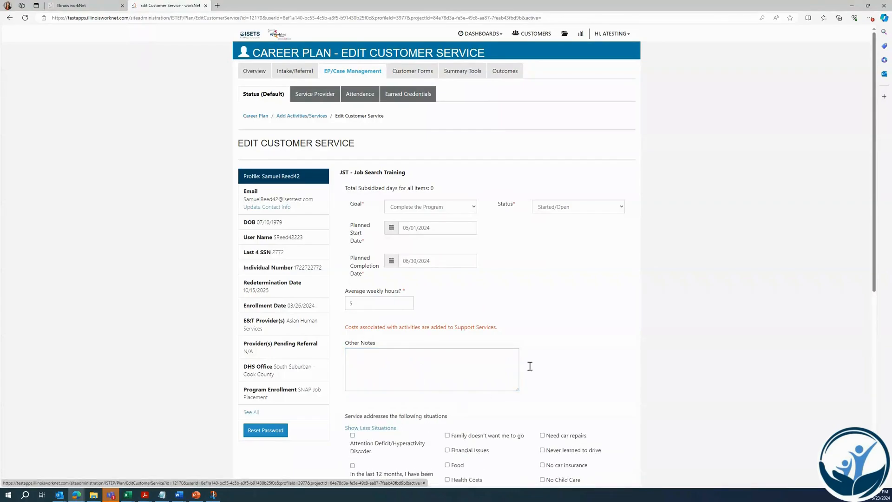
scroll(631, 322, down, 1)
scroll(631, 322, down, 4)
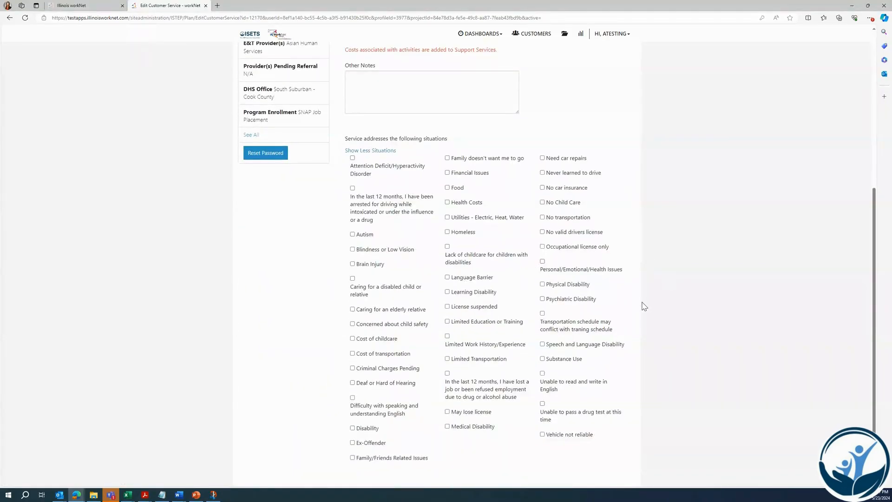
scroll(644, 306, up, 5)
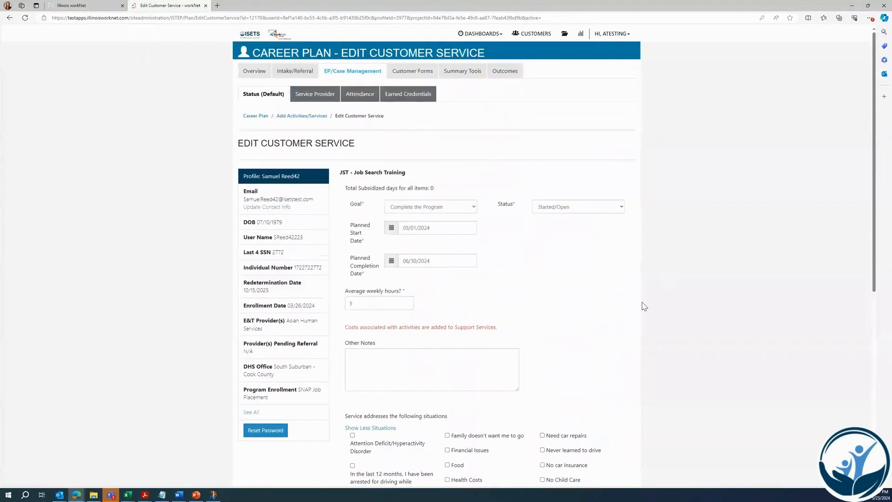
Check that Asian Human Services is the Job Search Training service provider and submit the customer service update.
click(318, 99)
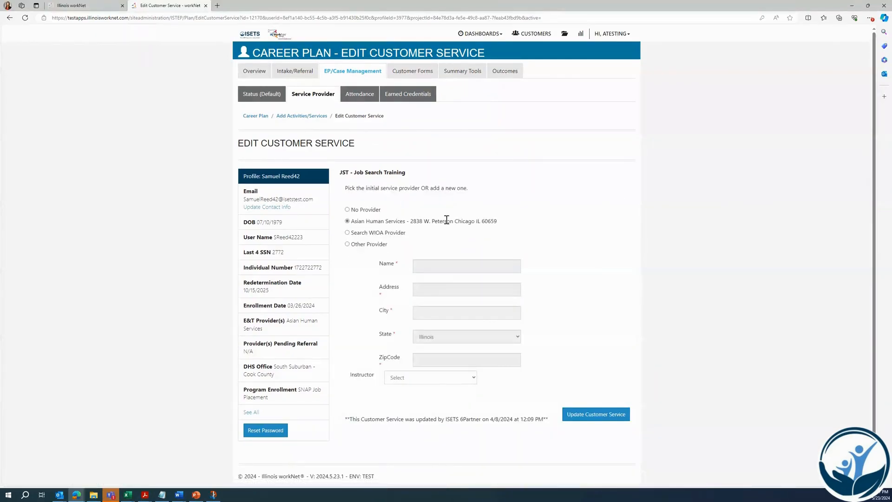
drag(497, 222, 355, 221)
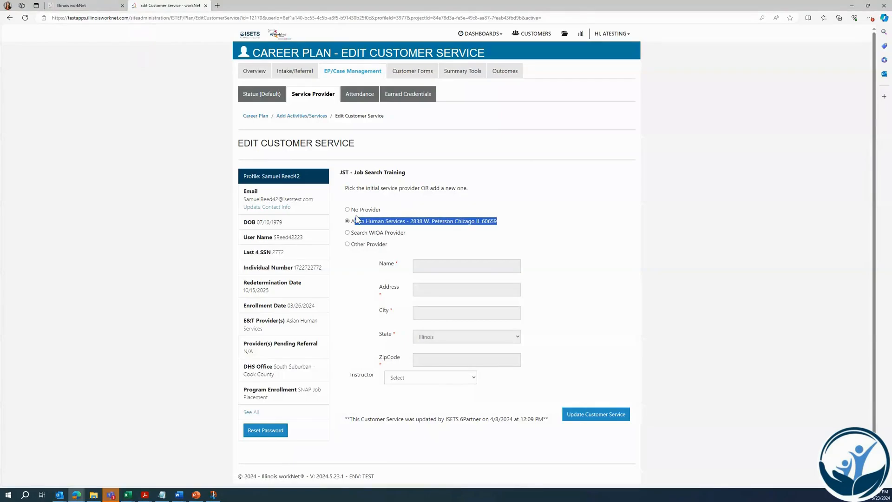
click(507, 226)
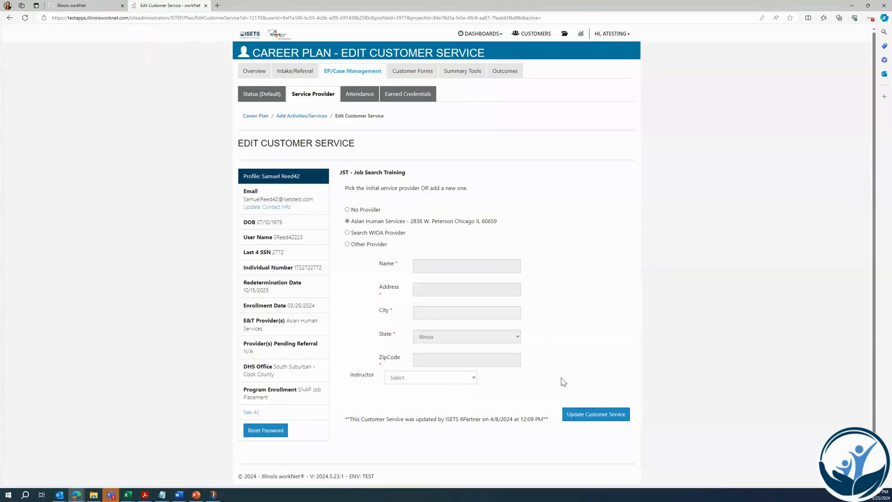
click(586, 416)
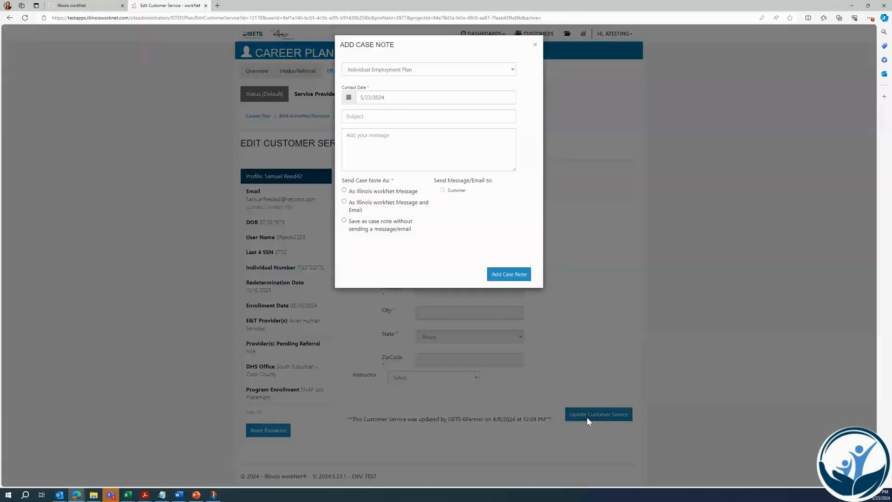
Add a case note with subject "Adding Job Search Training activity" and message "Adding JST to start 5/1/2024", saved without sending a message or email.
click(385, 116)
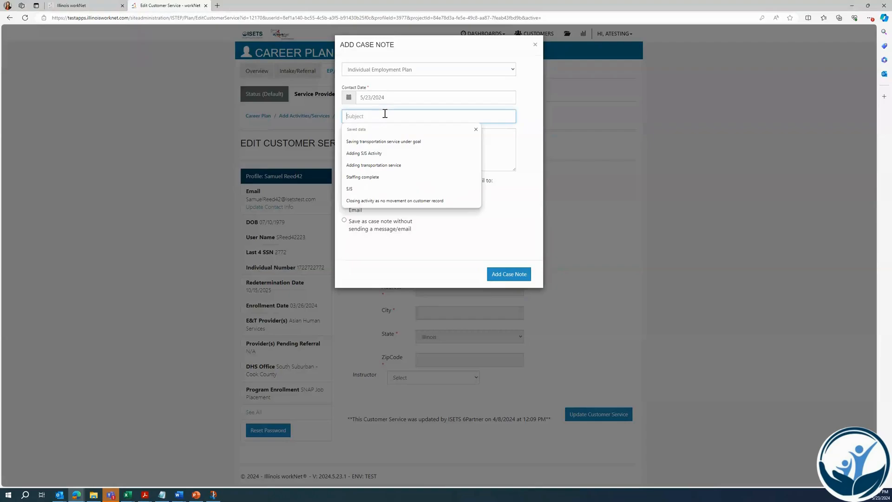
text(Addin)
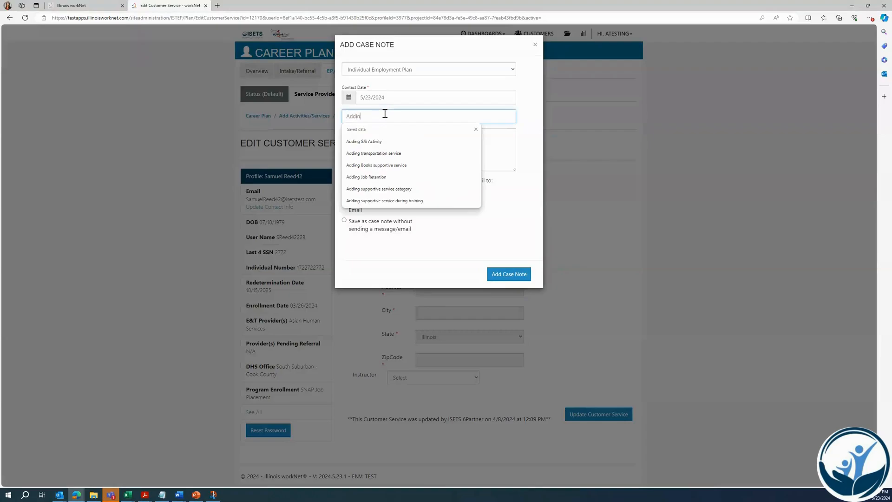
text(g Job Search T)
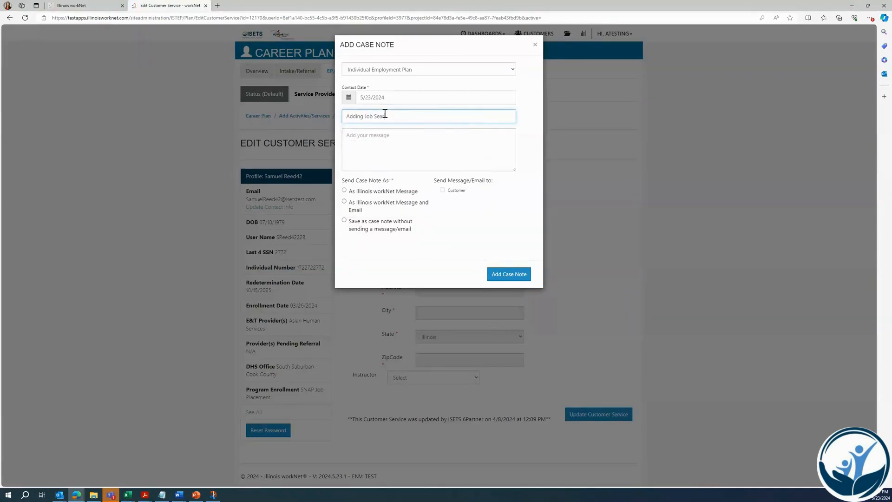
text(raining activity)
key(Tab)
text(A)
key(BackSpace)
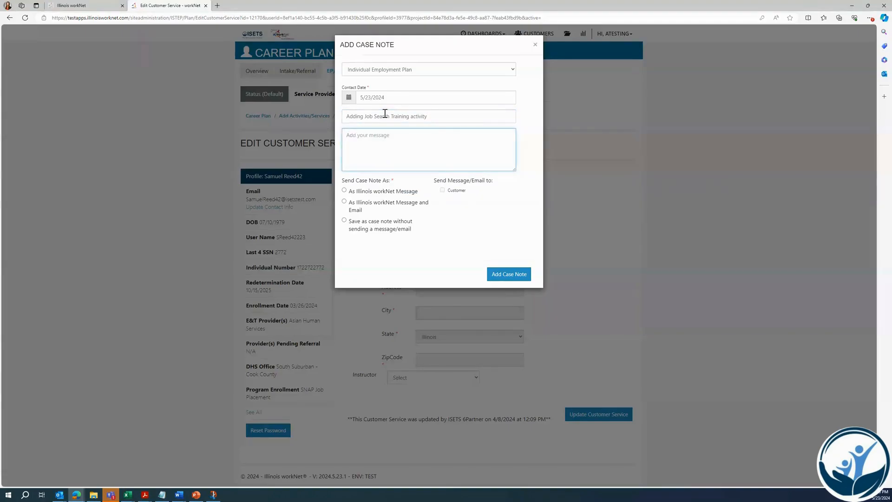
text(Adding JST to start 5/1/2024)
click(345, 221)
click(509, 276)
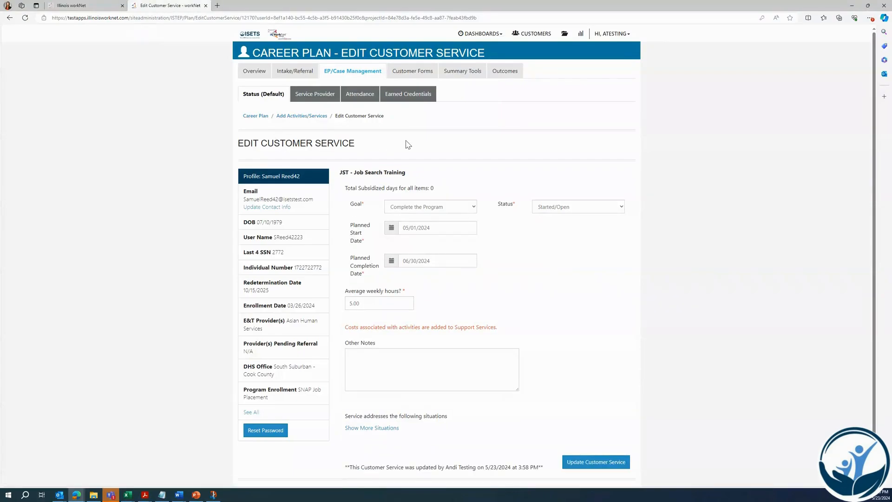
Reopen Job Search Training from the Add Activities/Services page, set its planned start date to 05/06/2024, and submit the update.
click(303, 116)
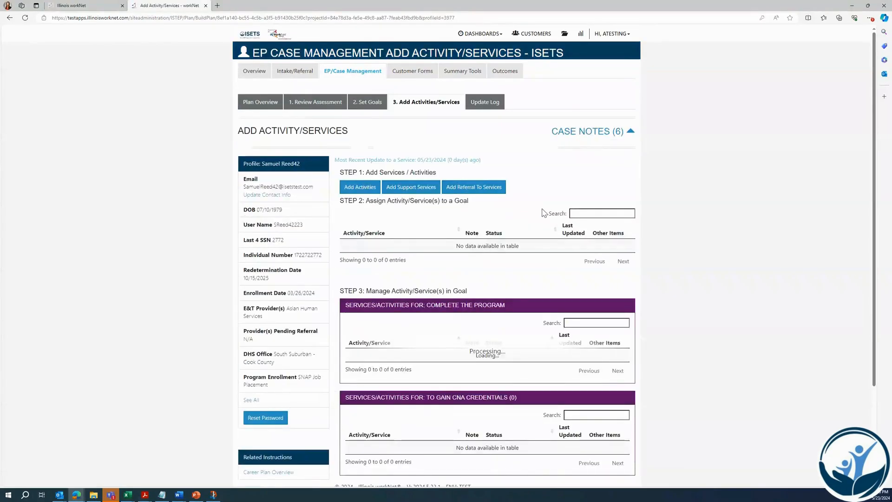
scroll(511, 359, down, 2)
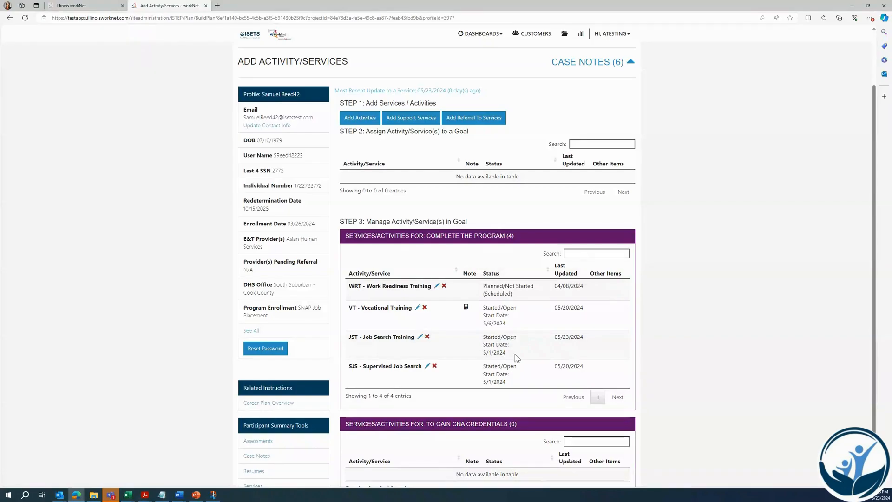
click(419, 338)
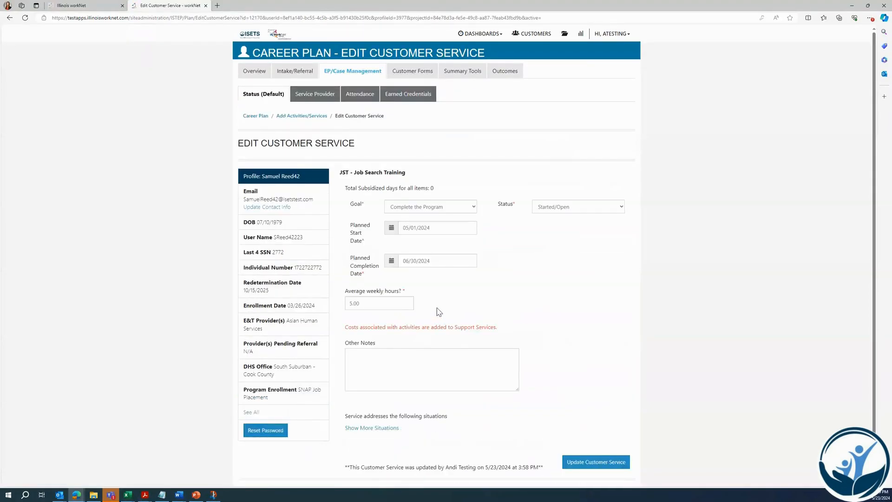
click(445, 228)
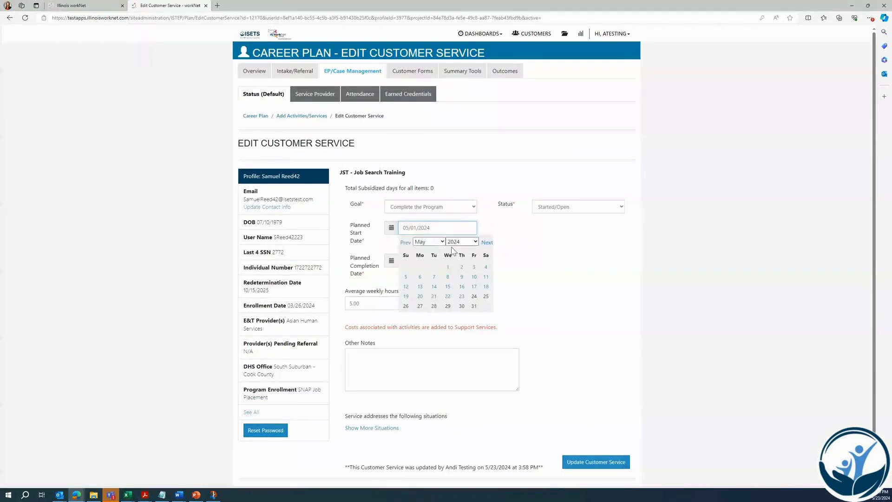
click(420, 277)
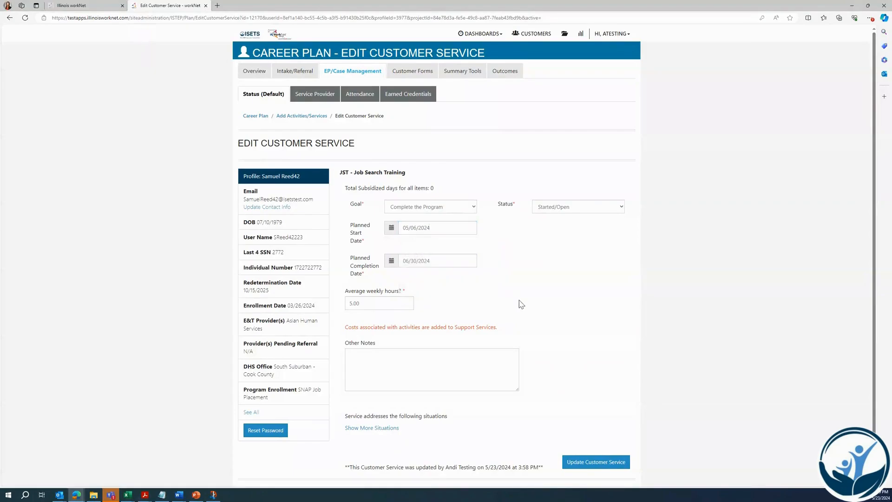
click(585, 456)
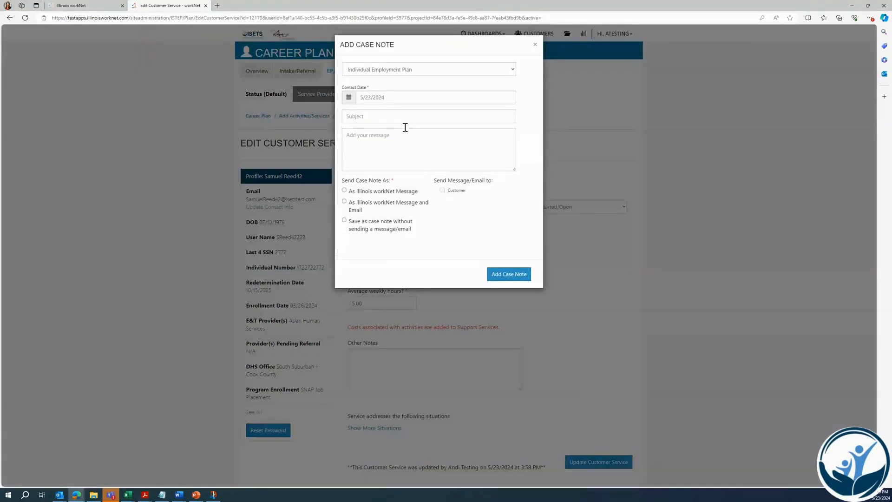
Save an unsent case note, subject "JST start date updated", message "Changed the JST start date to 5/6", and return to Add Activities/Services.
click(401, 118)
text(JST star)
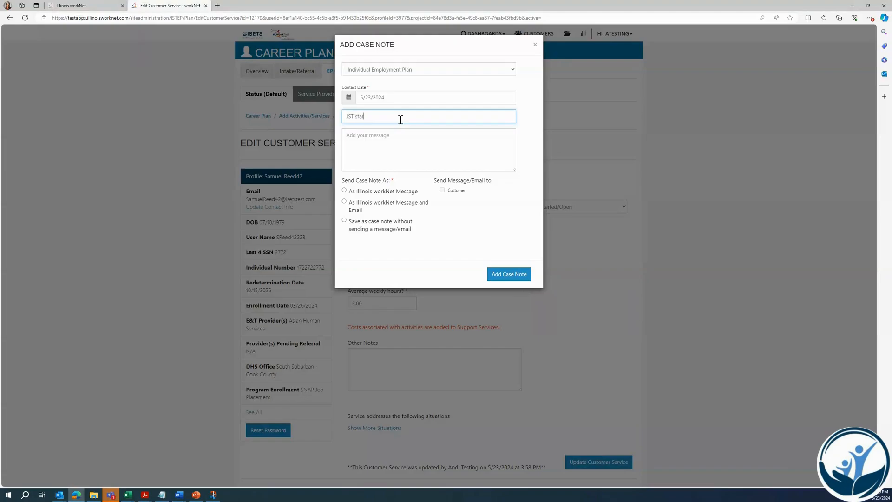
text(t date updated)
key(Tab)
text(Changed)
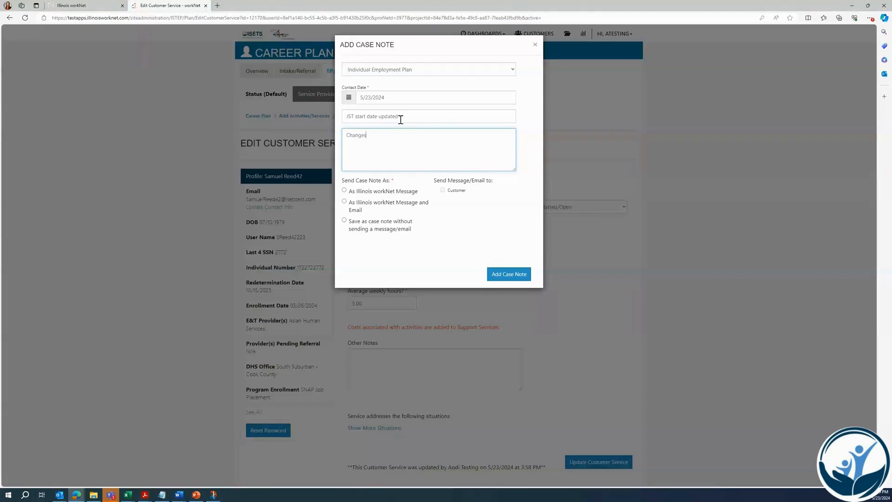
text( the SJST start date to 5/6)
click(363, 222)
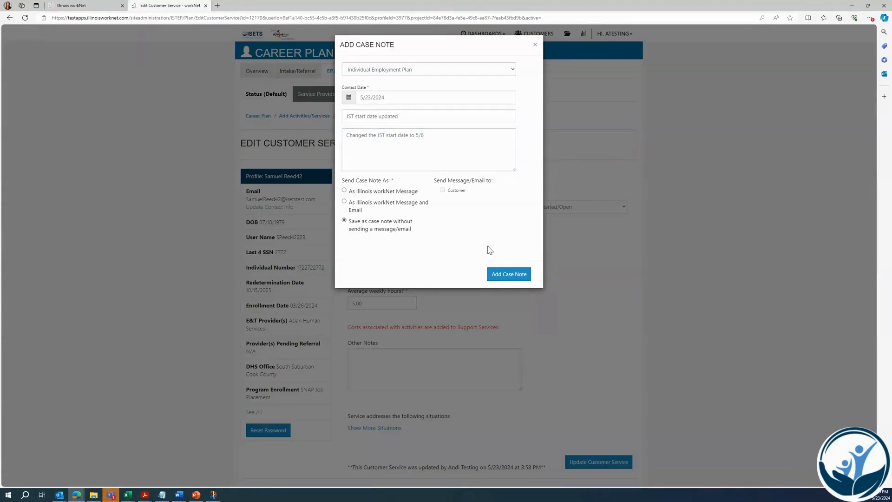
click(508, 275)
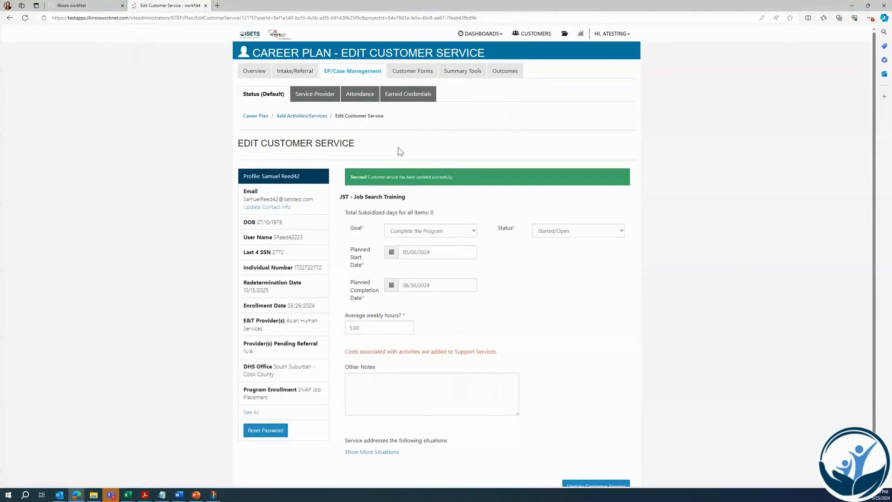
click(301, 116)
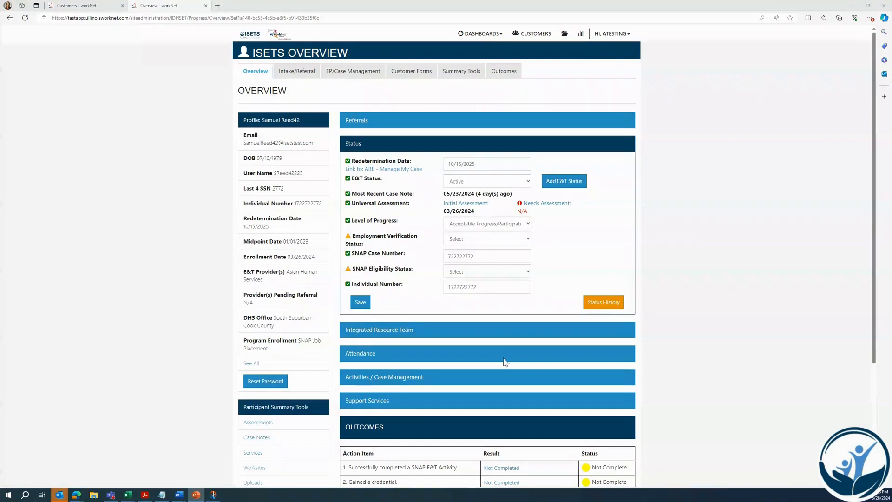
On the customer's Overview, expand Activities / Case Management and show the next steps of the Complete the Program goal.
click(368, 379)
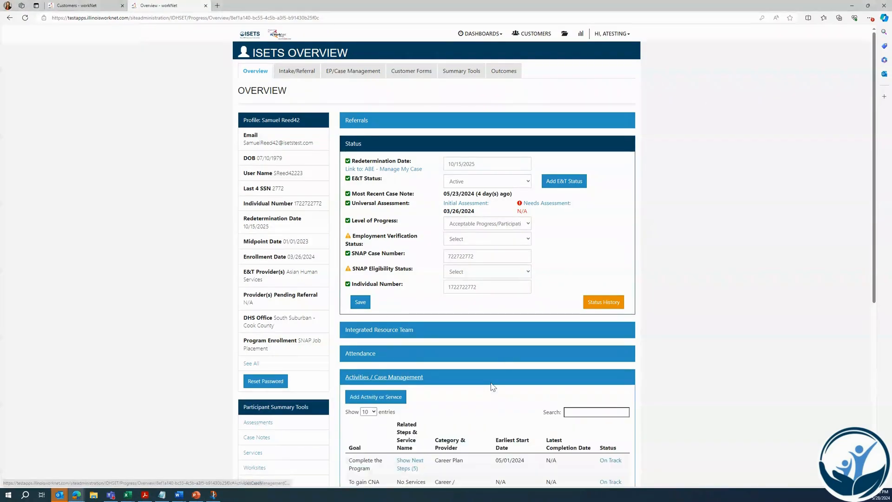
scroll(493, 386, down, 2)
scroll(491, 386, down, 4)
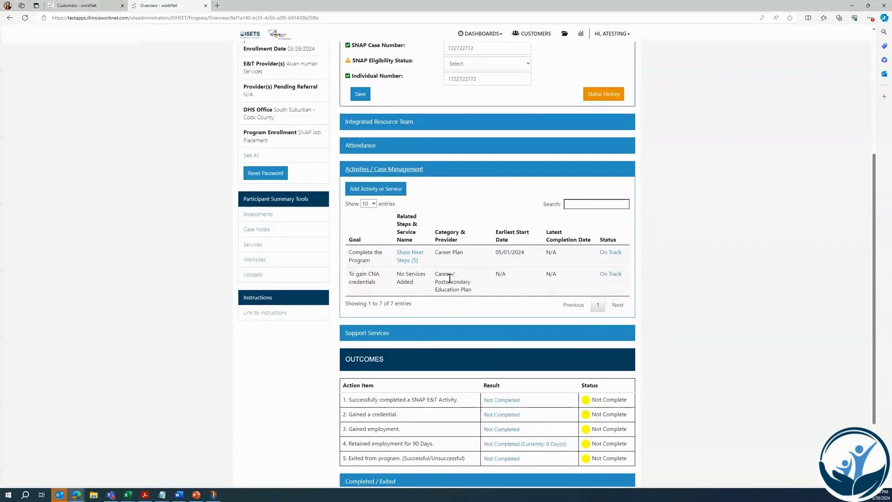
click(411, 261)
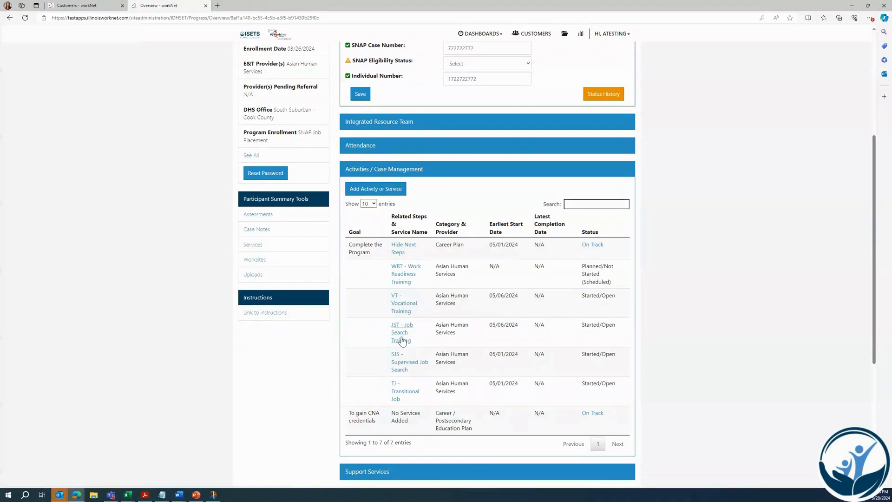
Set Job Search Training's status to Successful Completion with completion date 05/28/2024, and submit the customer service update.
click(402, 340)
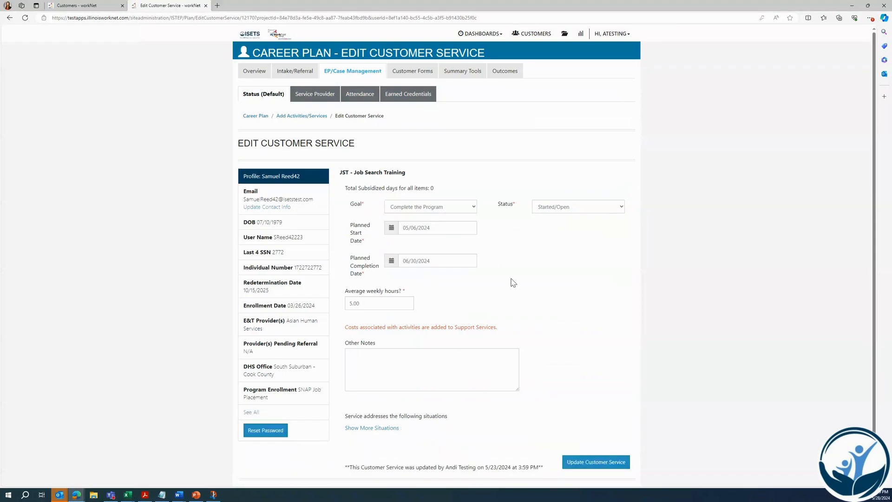
click(552, 211)
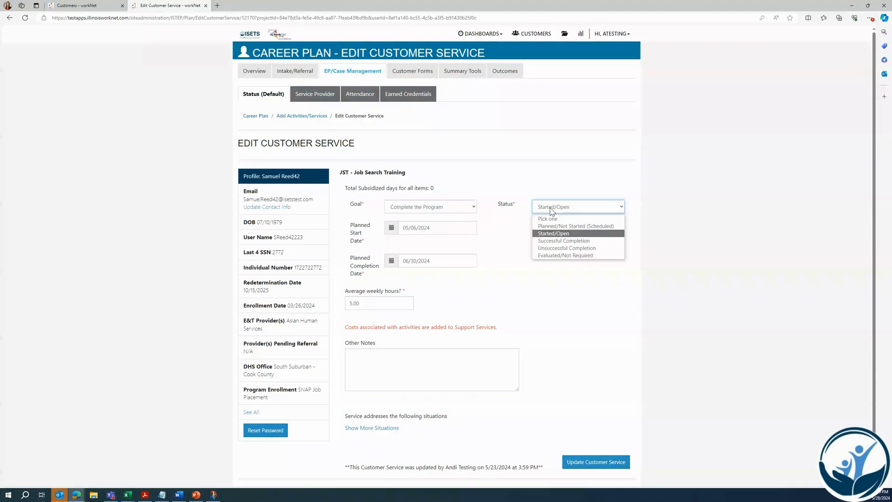
click(567, 241)
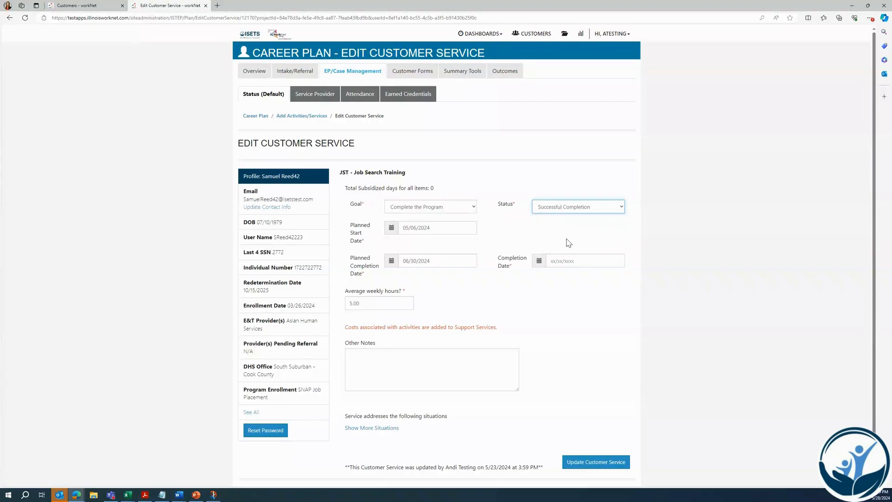
click(584, 261)
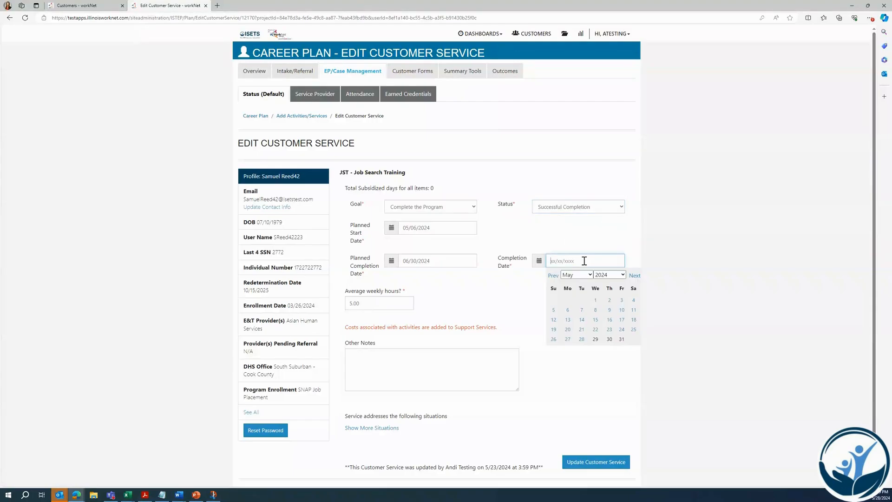
click(581, 339)
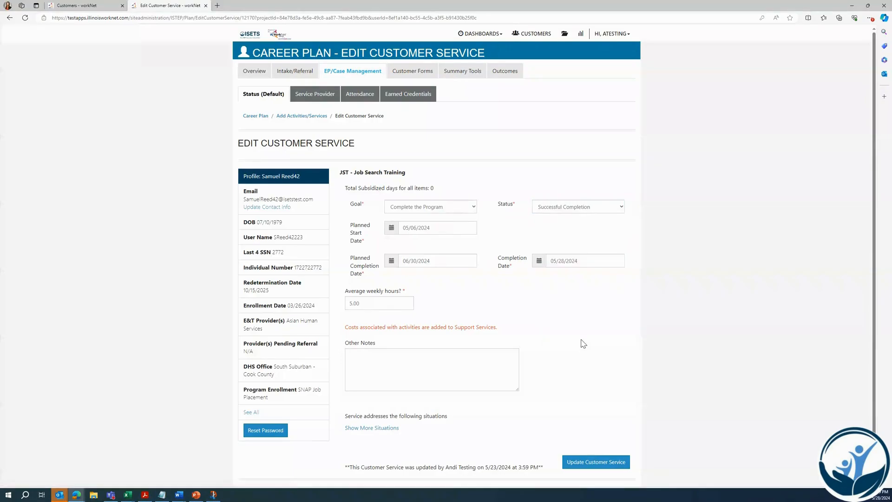
scroll(548, 374, down, 1)
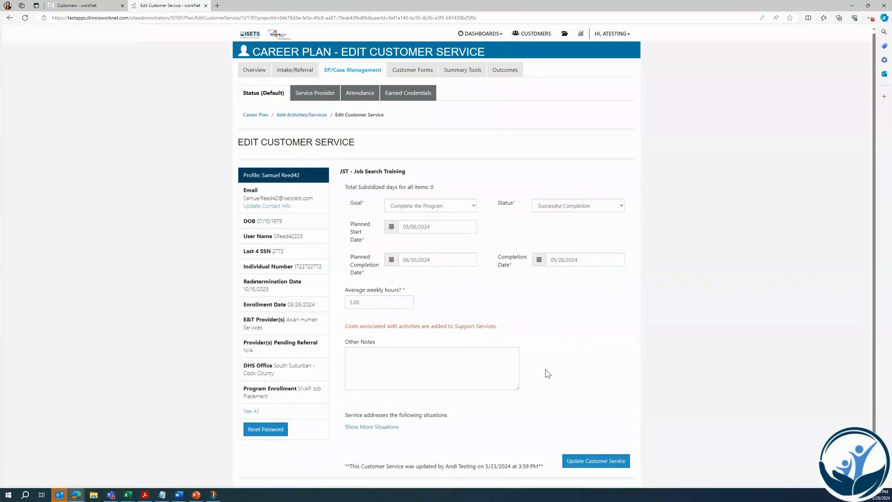
scroll(594, 434, down, 1)
click(593, 442)
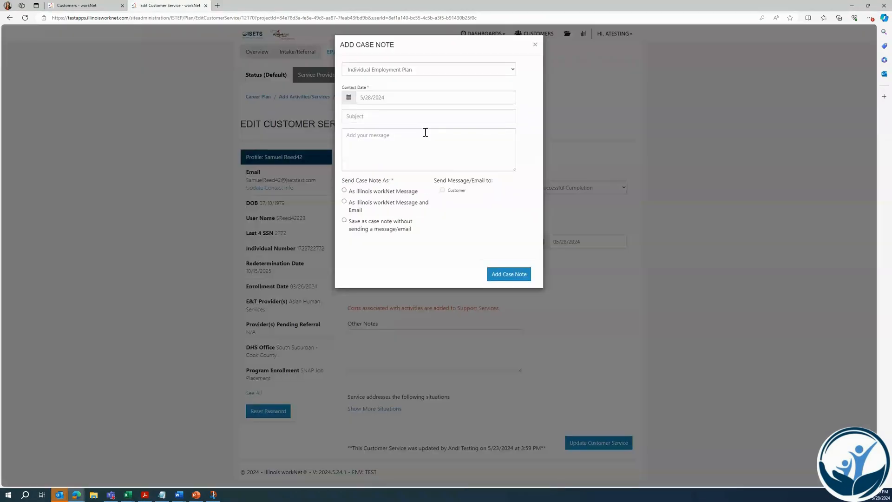
Save an unsent case note with subject "Customer completed Job Search Education" and message "Customer completed Job Search Education training".
click(414, 116)
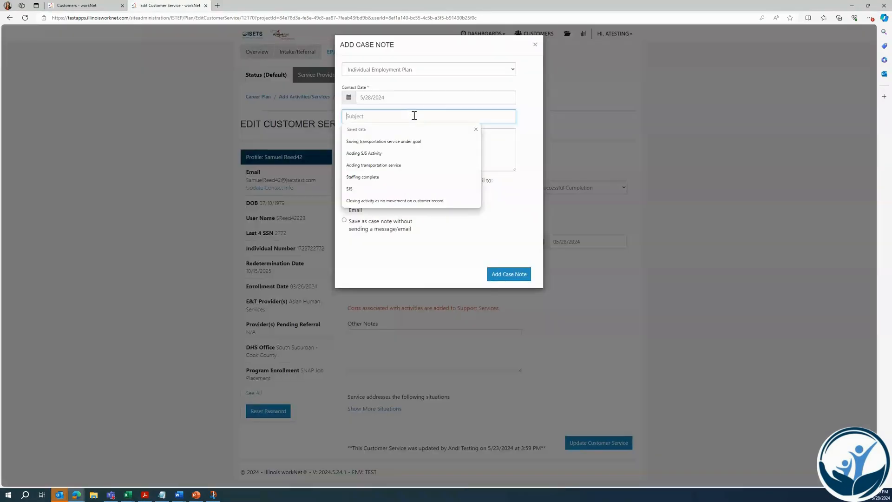
text(Customer conp)
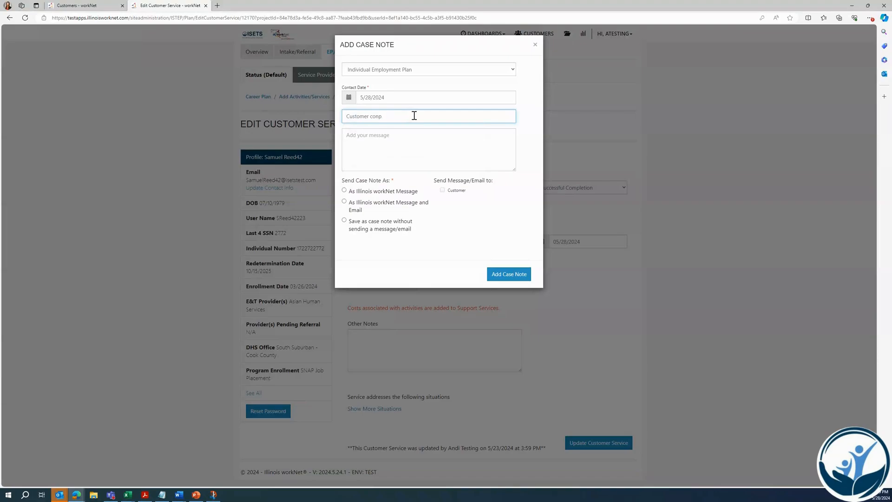
key(BackSpace)
key(BackSpace)
text(mpleted Job Search Education)
key(Tab)
text(Customer comp)
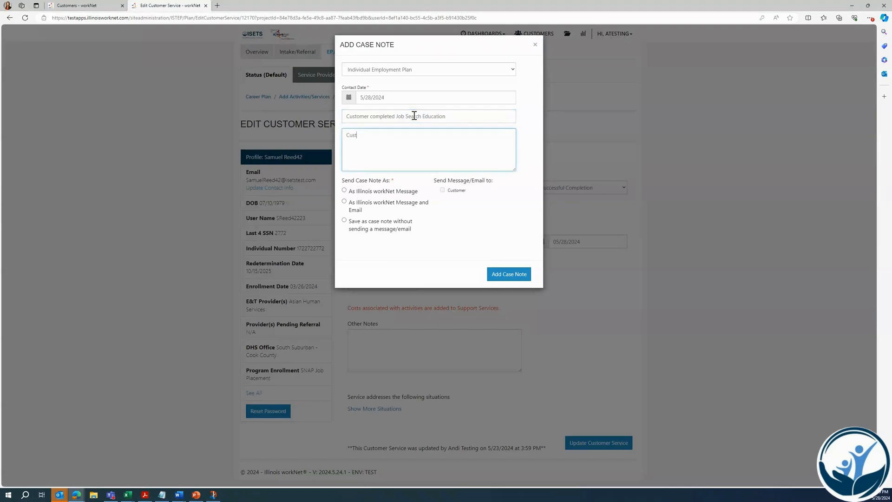
text(leted Job Search Education training)
click(373, 225)
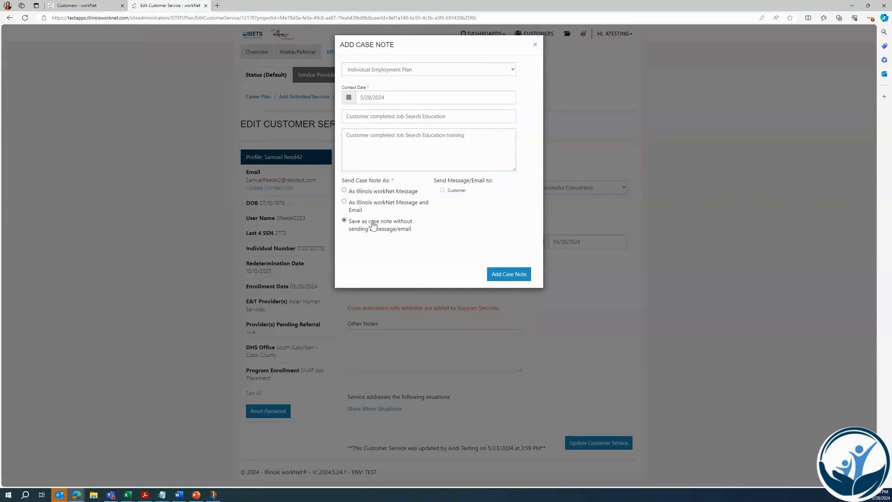
click(508, 273)
Return to Add Activities/Services and check the status and completion date listed for Job Search Training.
click(302, 117)
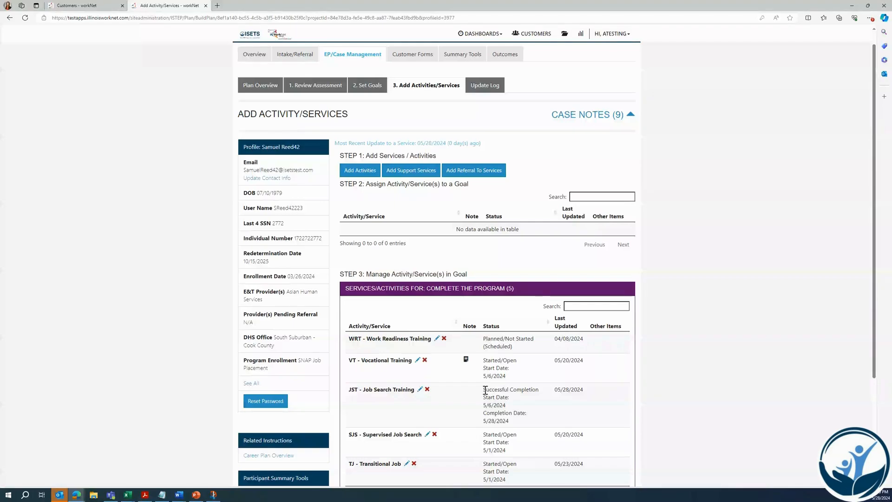
drag(485, 390, 535, 390)
click(567, 402)
drag(514, 425, 483, 412)
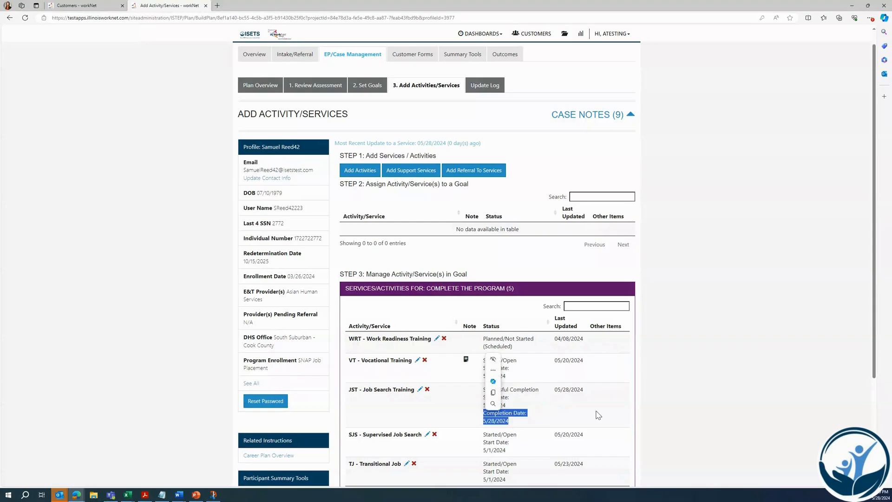
click(672, 396)
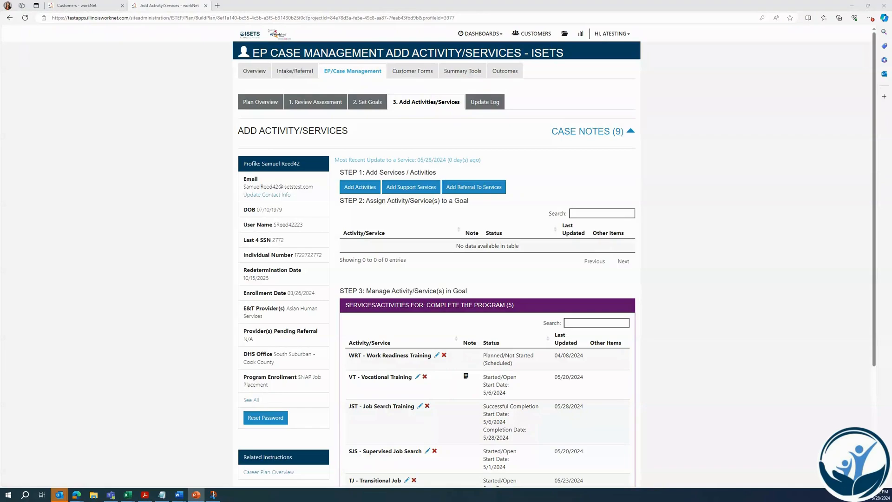
Add the Transportation support service to the customer's planned services.
click(417, 189)
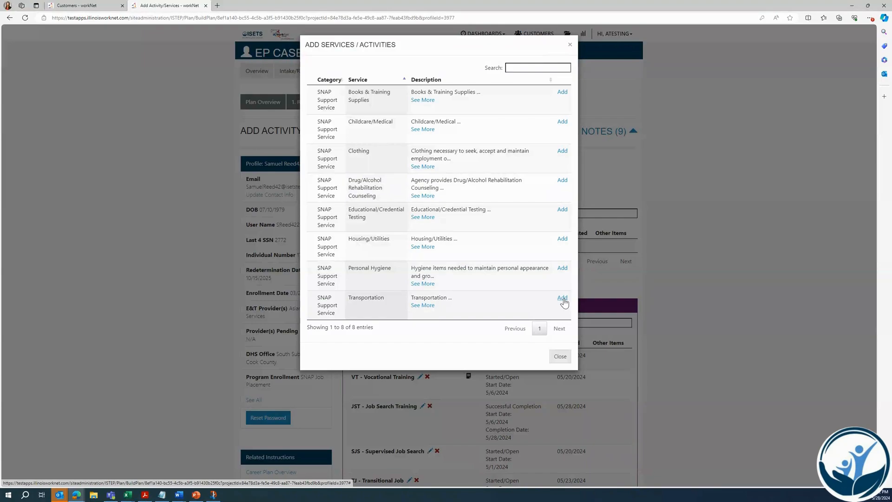
click(563, 298)
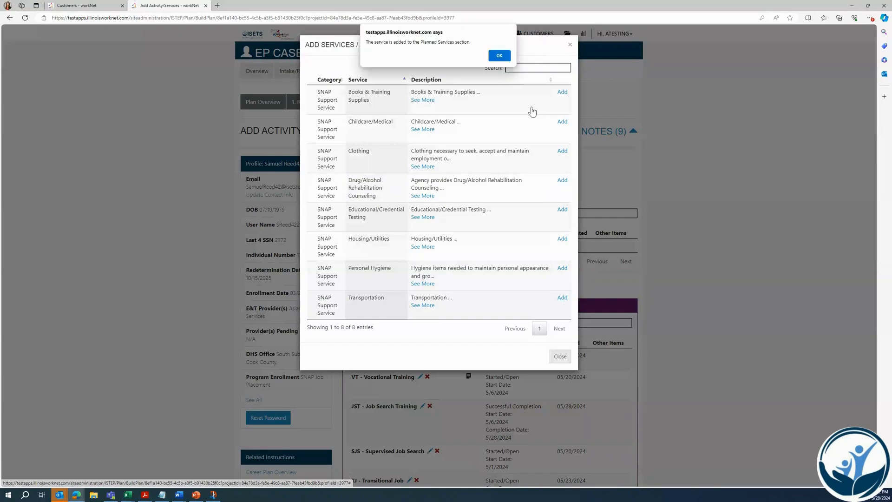
click(503, 54)
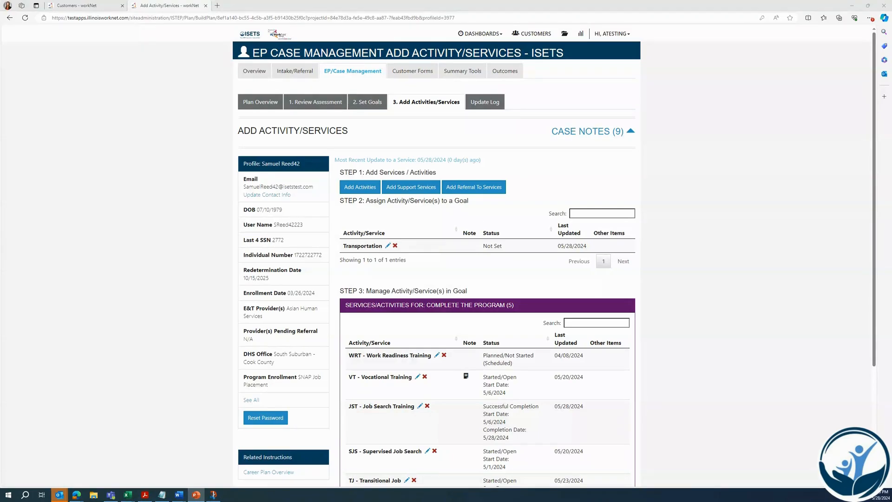
Edit the Transportation service: assign the goal Complete the Program, status Started/Open and planned start date 05/06/2024.
click(387, 246)
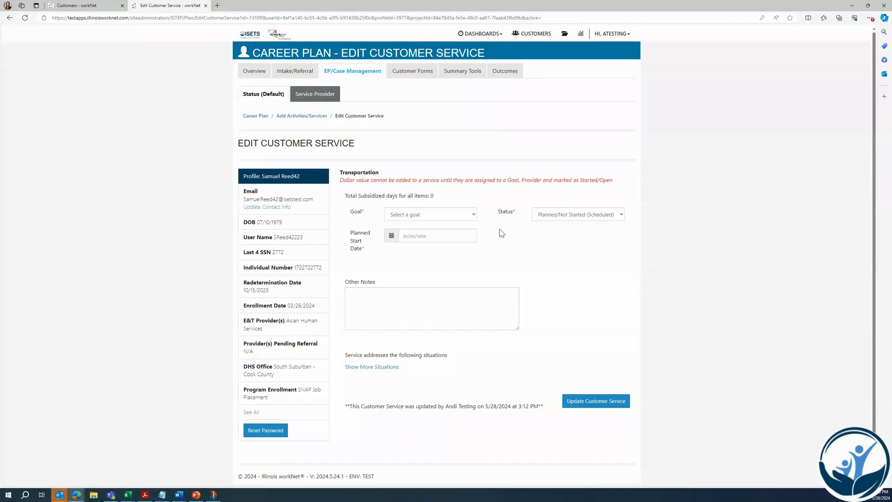
click(472, 216)
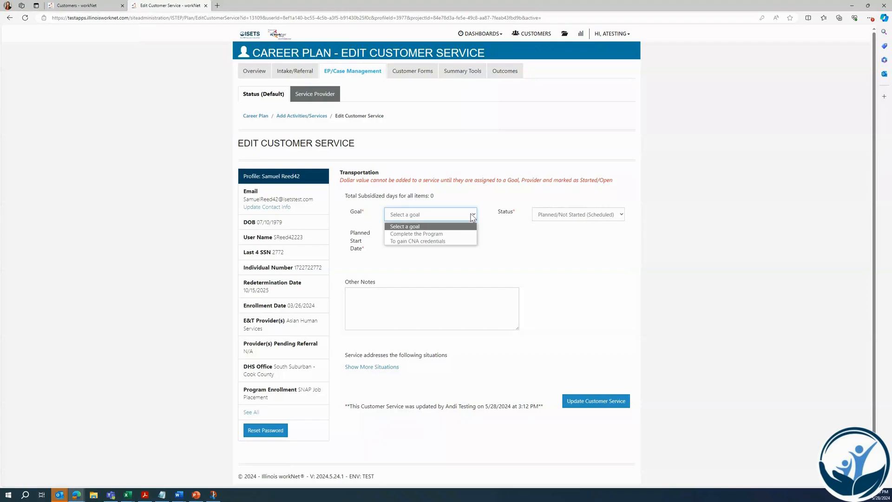
click(455, 234)
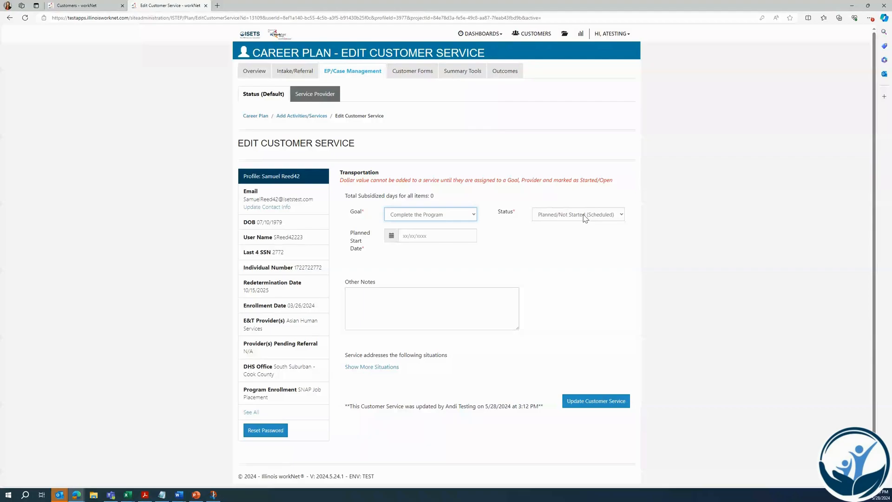
click(584, 218)
click(580, 241)
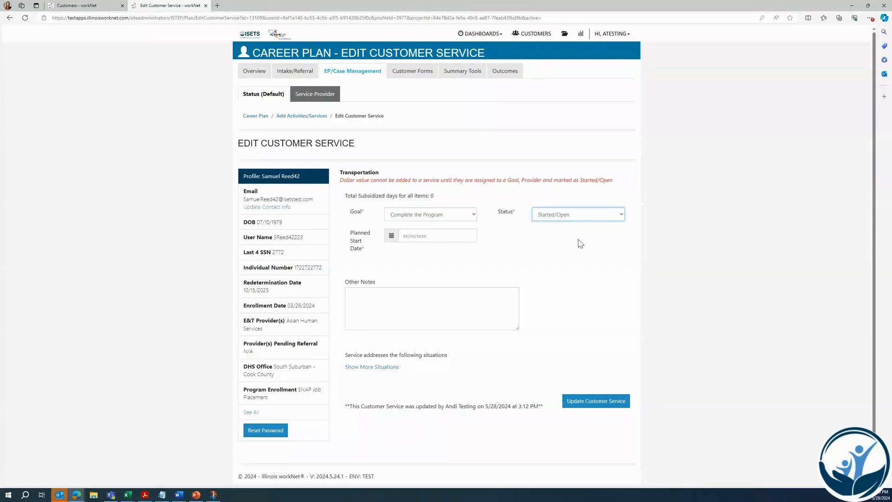
click(434, 239)
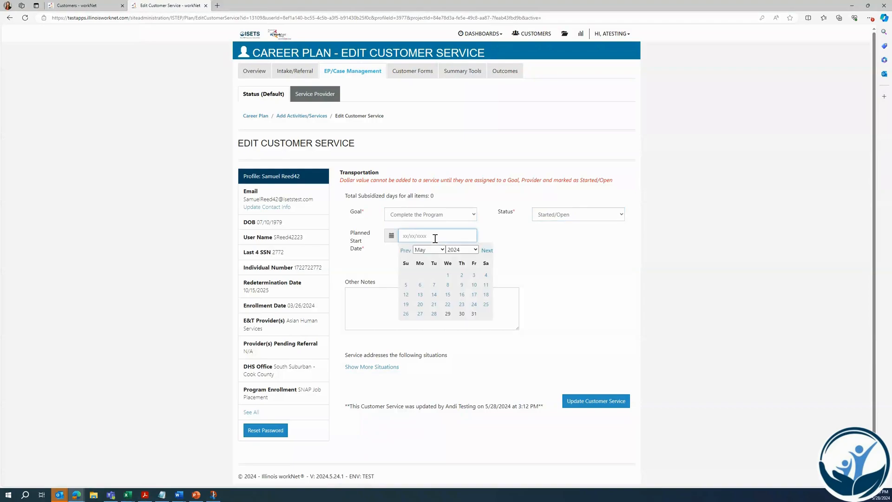
click(420, 286)
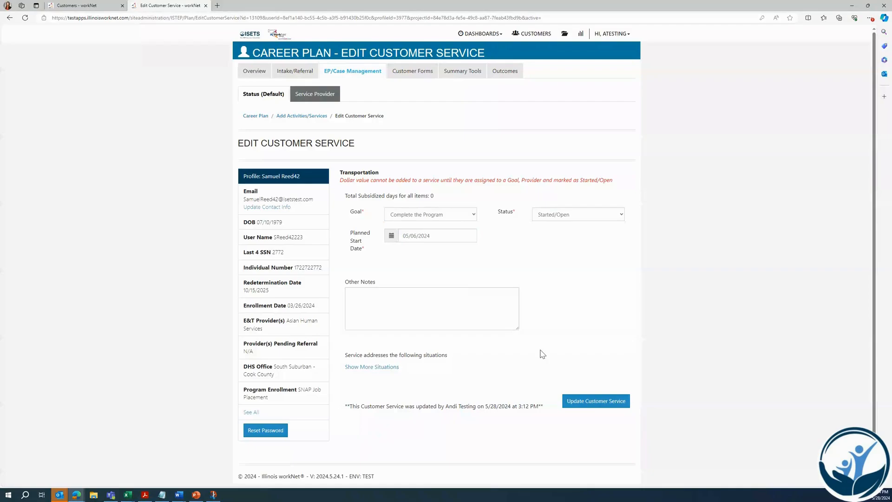
Select Asian Human Services as the Transportation service provider and submit the customer service update.
click(316, 98)
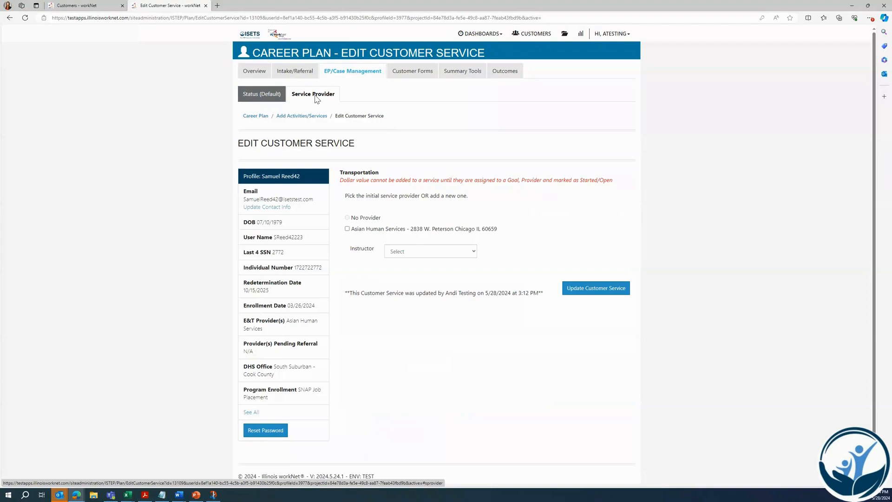
click(347, 229)
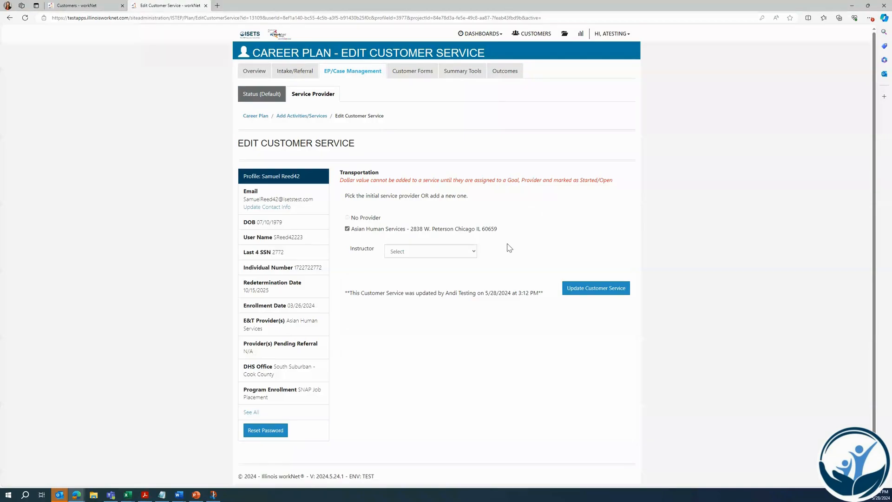
click(598, 293)
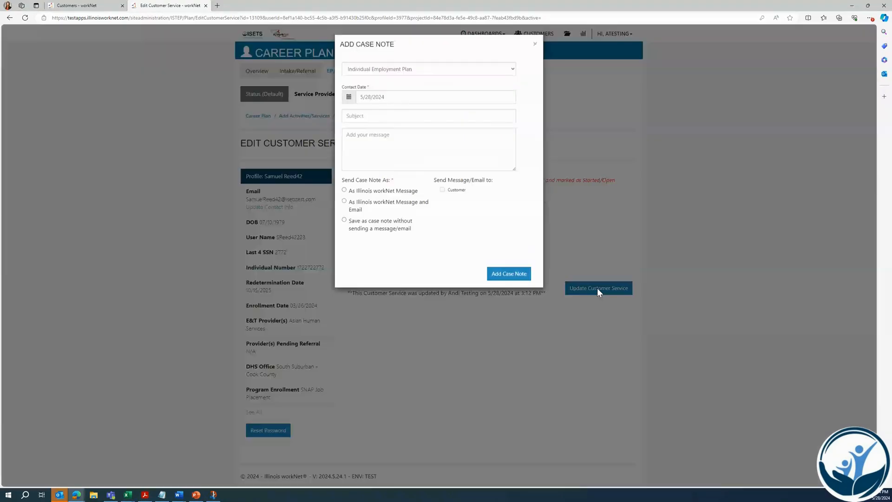
Save an unsent case note, subject "Adding transportation service", message "Adding transportation Support Services to the customer's EP".
click(439, 116)
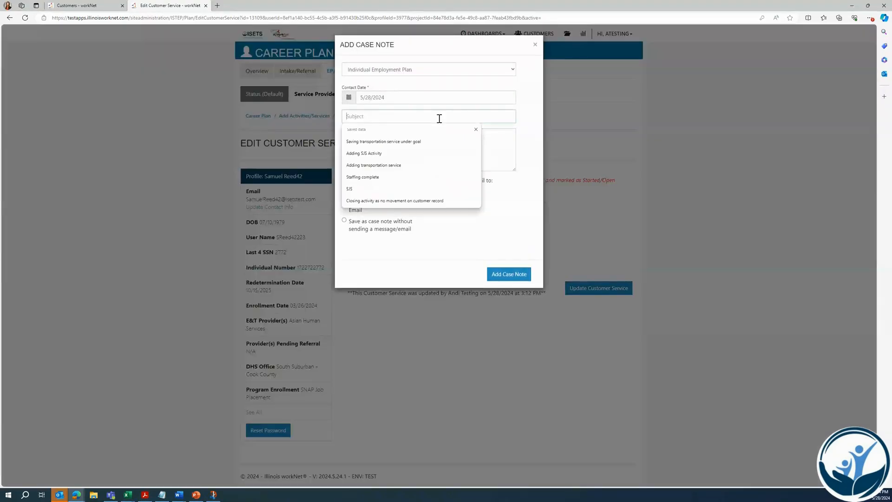
click(418, 165)
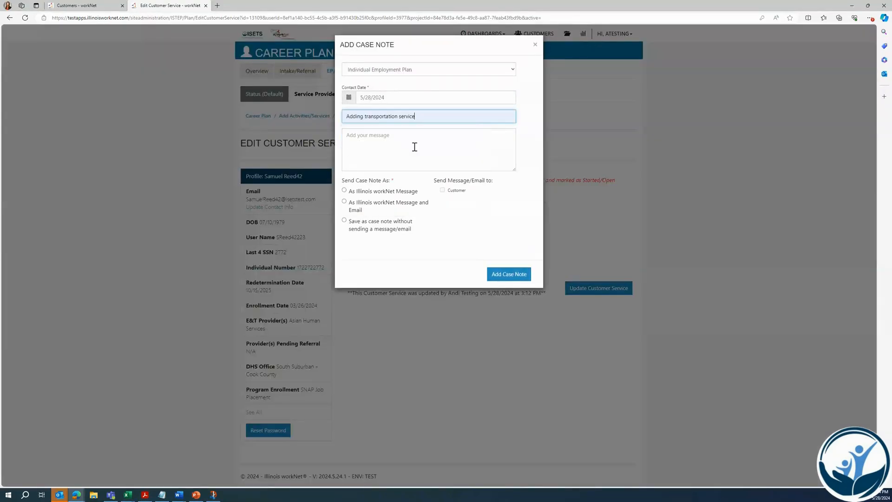
click(414, 148)
text(Adding transportation)
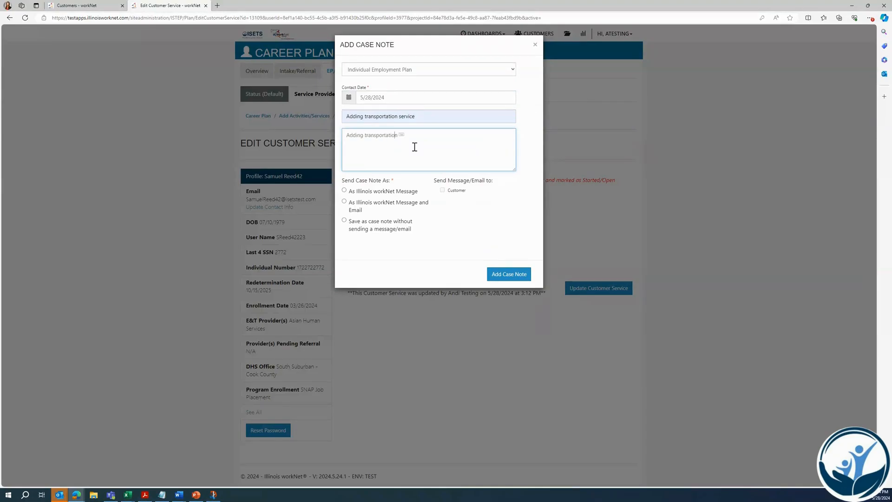
text( Support Services to the customer's EP)
click(344, 220)
click(505, 276)
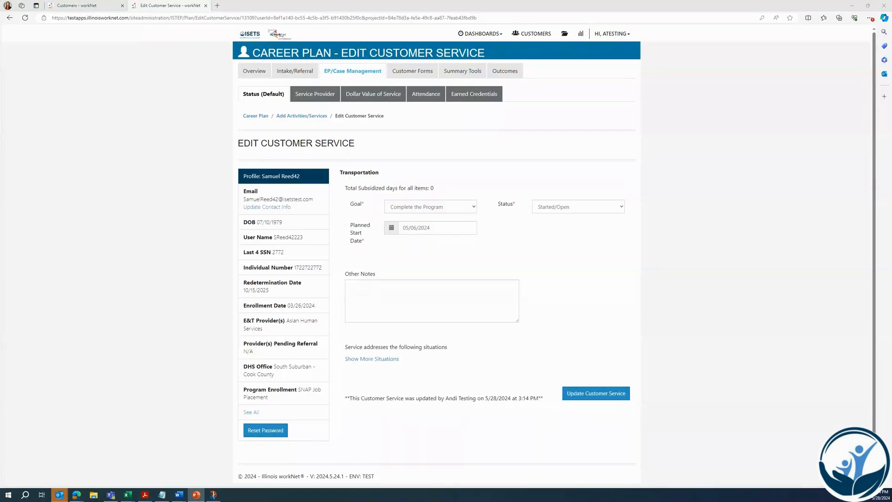
Start a Transportation service cost with subtype Public Transportation/Fuel Cards, payment method Bus Pass and payment start date 05/06/2024.
click(384, 103)
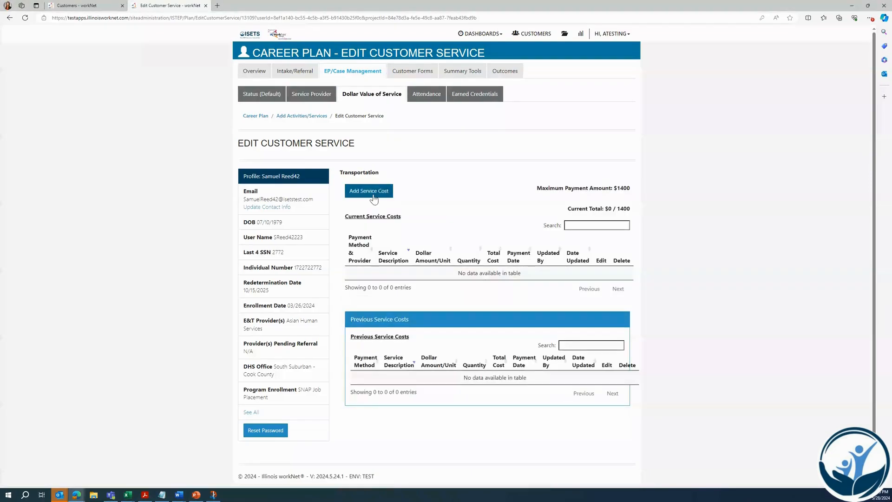
click(374, 199)
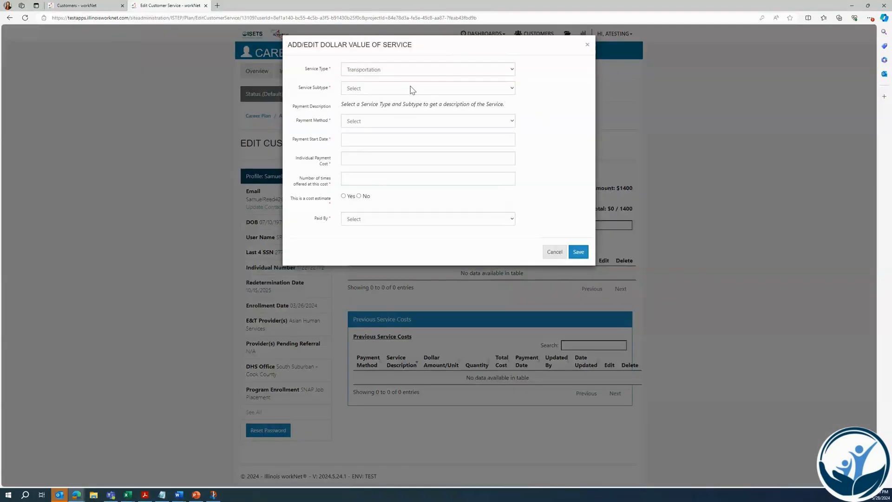
click(411, 89)
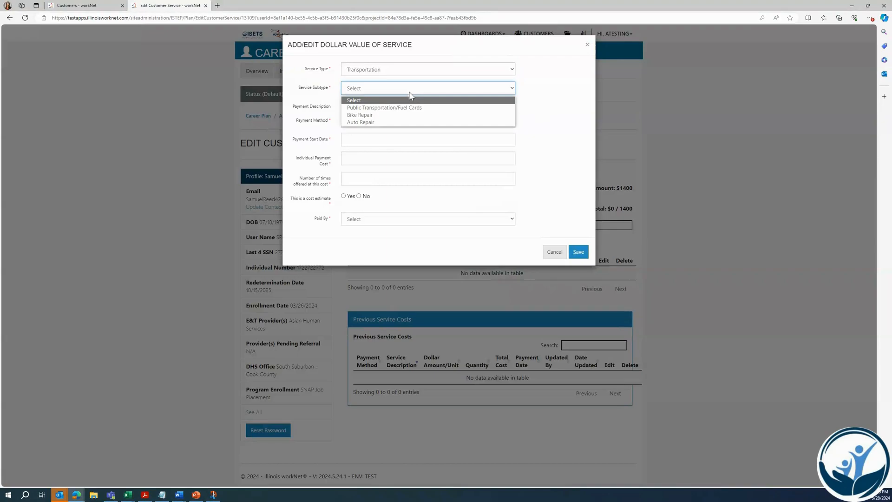
click(416, 108)
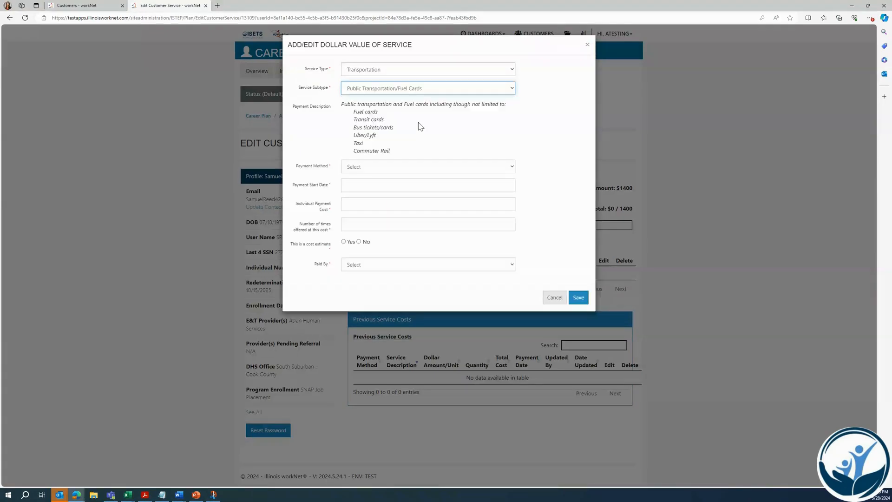
click(391, 167)
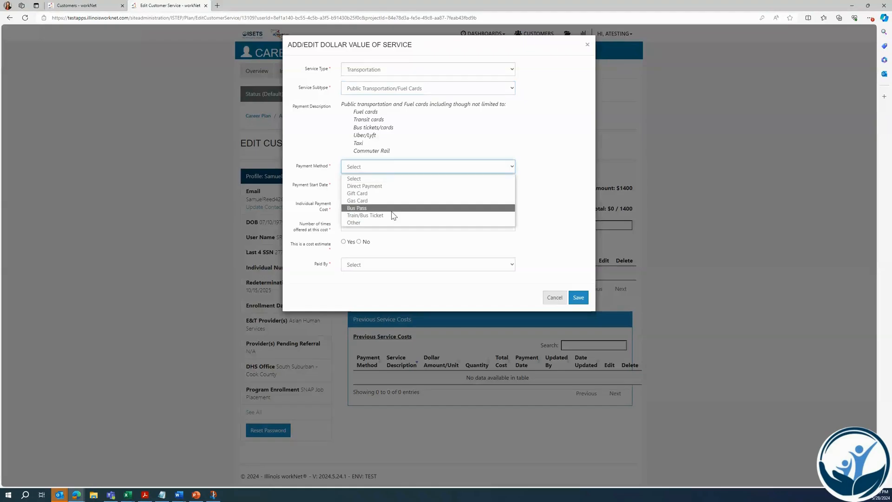
click(392, 210)
click(392, 186)
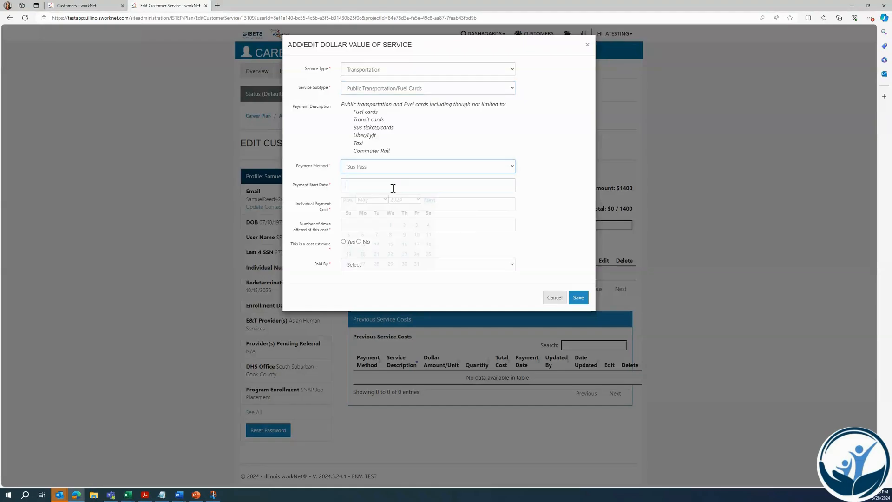
click(362, 235)
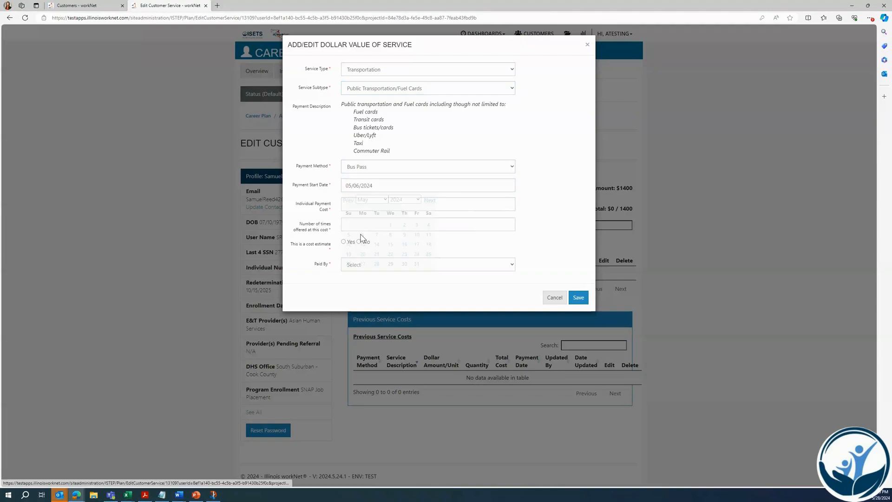
Set the bus pass cost to 75, offered 1 time, not a cost estimate, paid by Grant, and save the record.
click(432, 201)
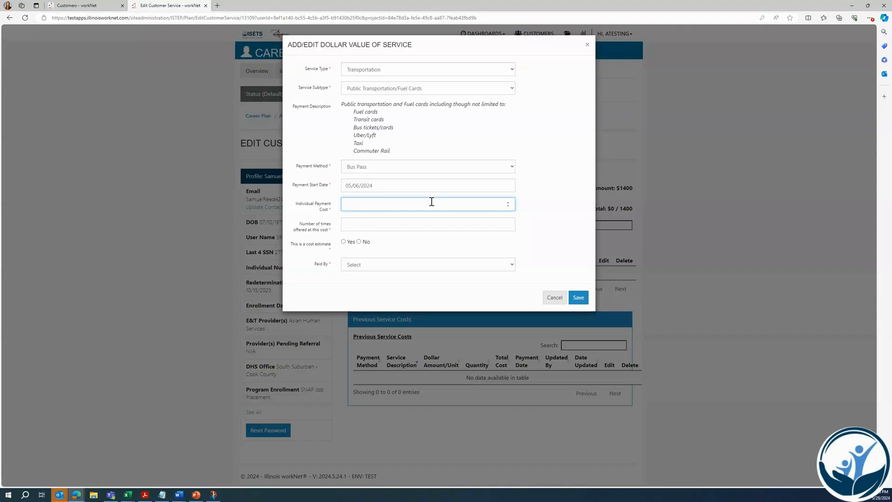
text(75)
click(418, 223)
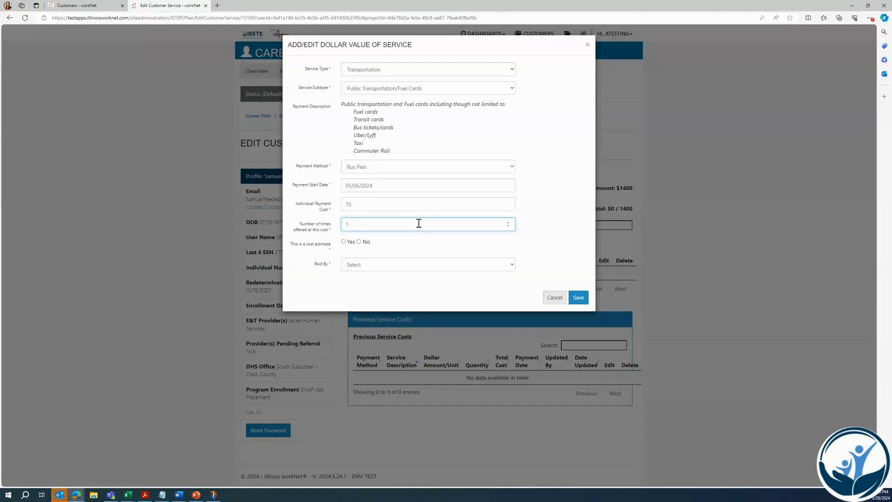
click(359, 242)
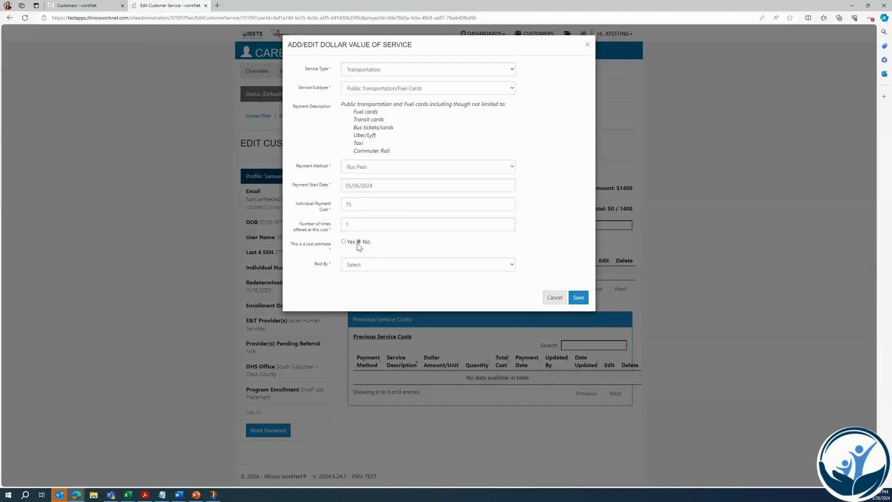
click(372, 267)
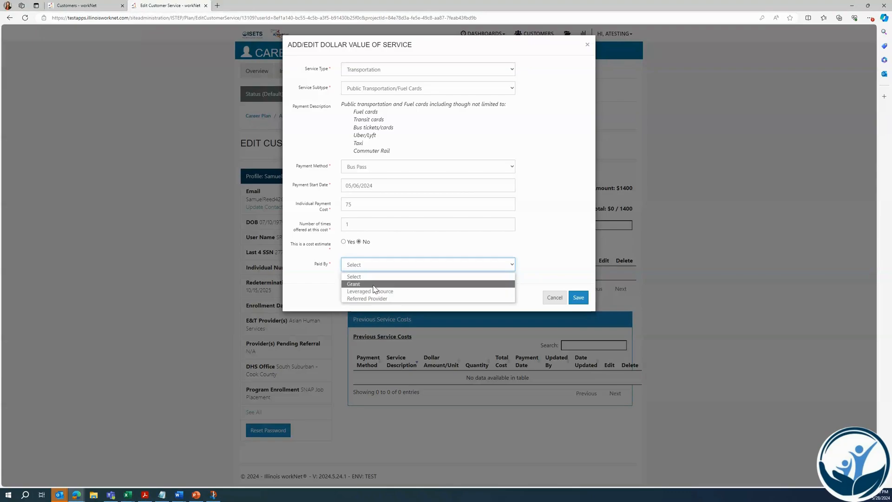
click(374, 284)
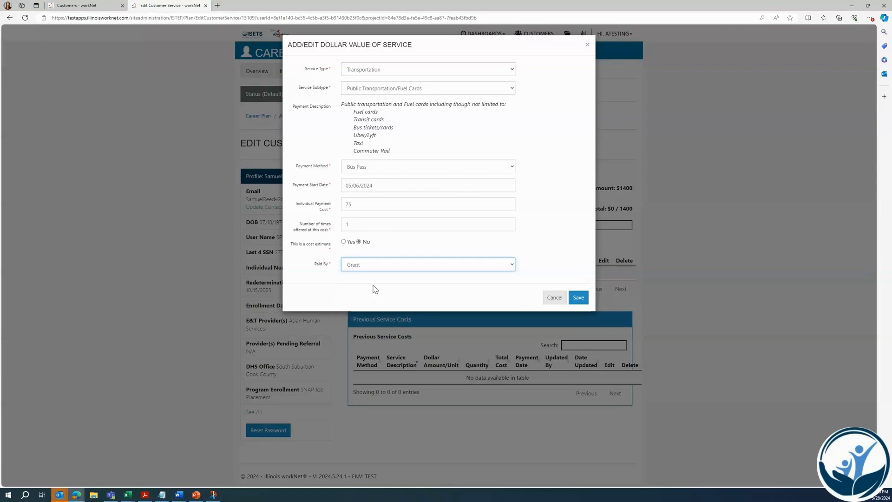
click(578, 298)
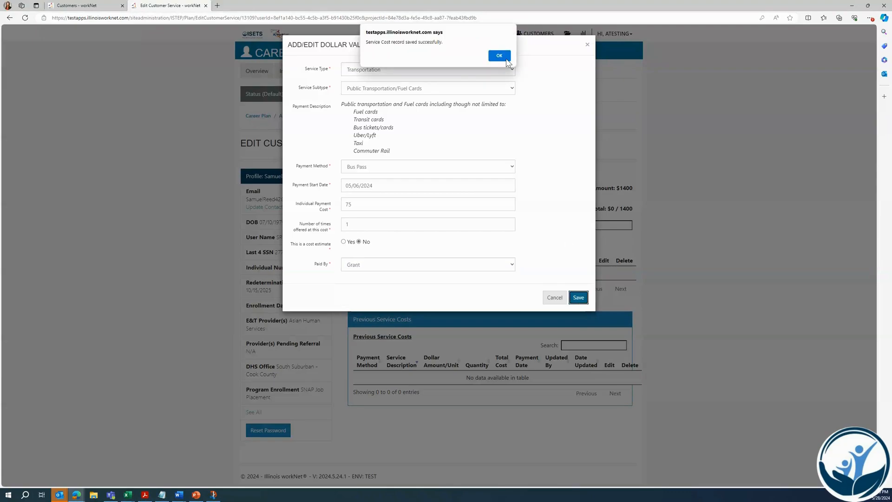
click(506, 59)
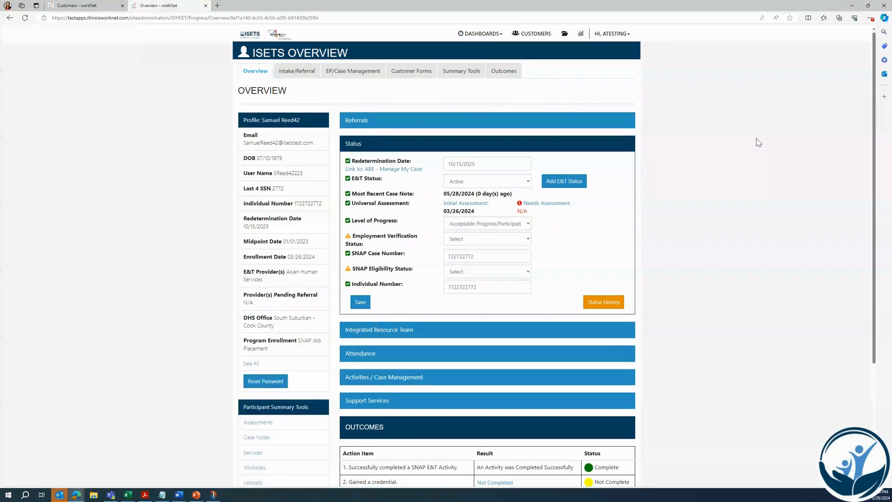
Expand Support Services in the customer's overview and review the payments issued and the outcomes.
click(363, 402)
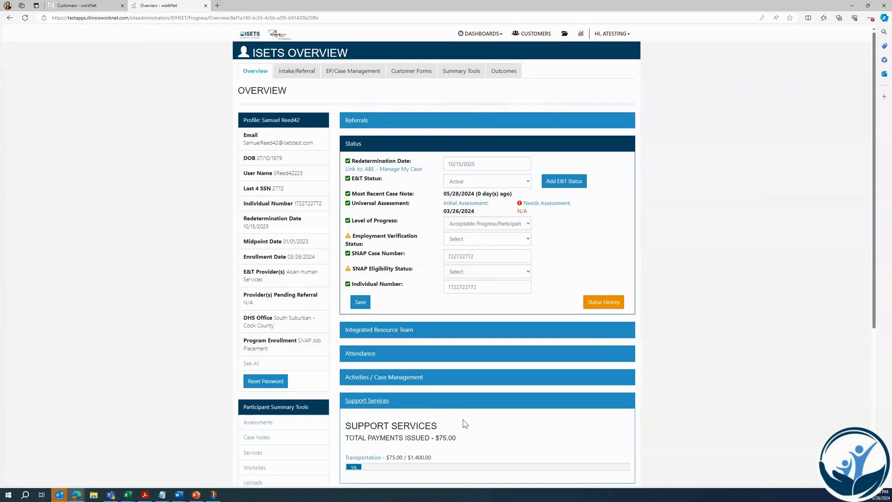
scroll(464, 423, down, 2)
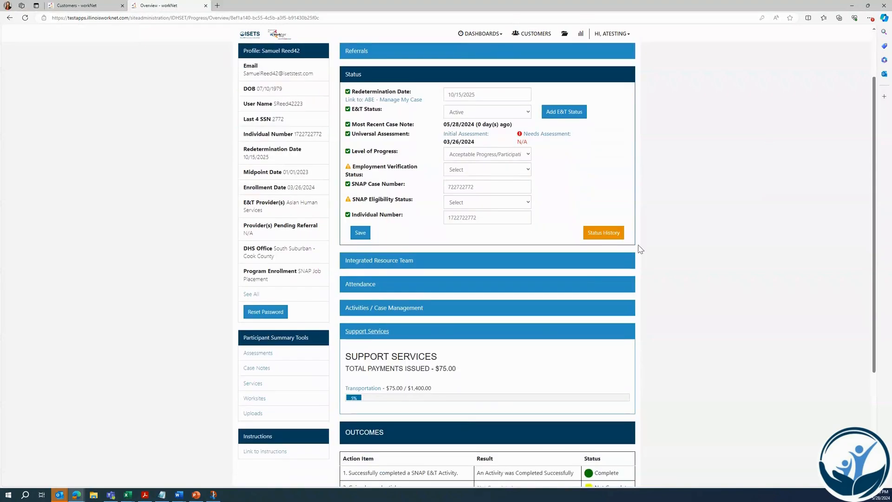
scroll(683, 210, up, 2)
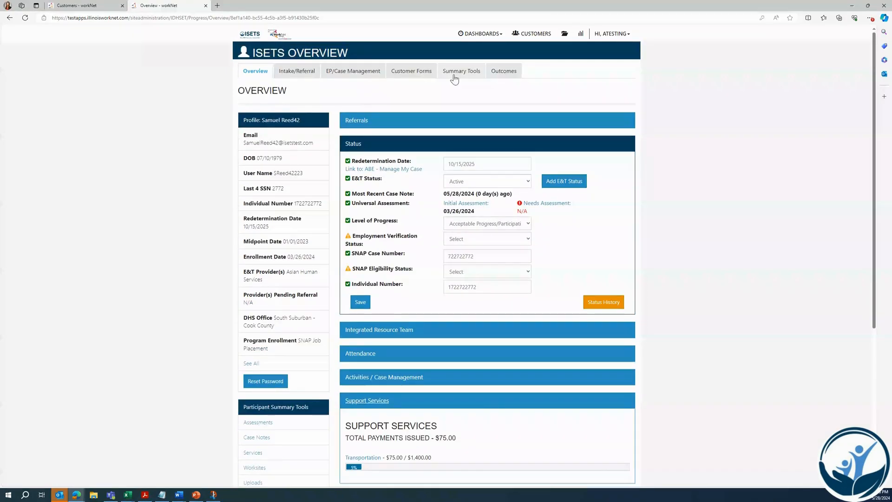
click(456, 77)
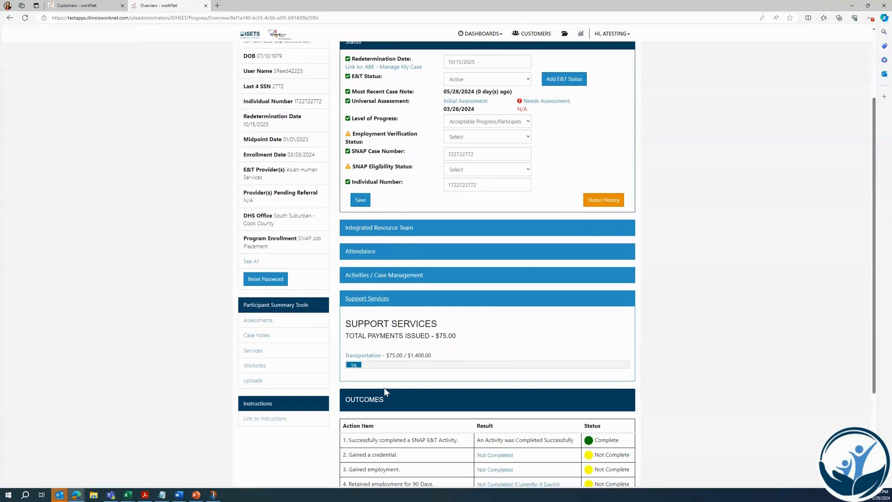
scroll(405, 261, down, 2)
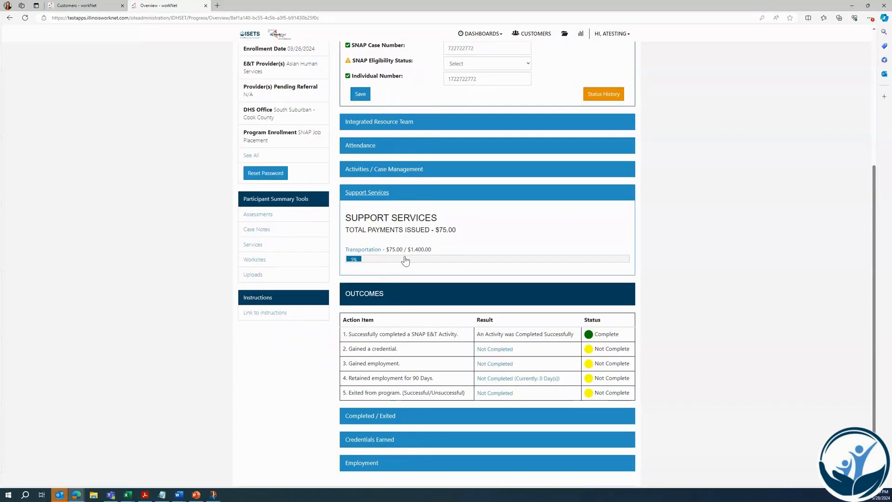
From the overview's Transportation service, start another service cost with subtype Auto Repair, payment method Direct Payment and start date 05/28/2024.
click(372, 251)
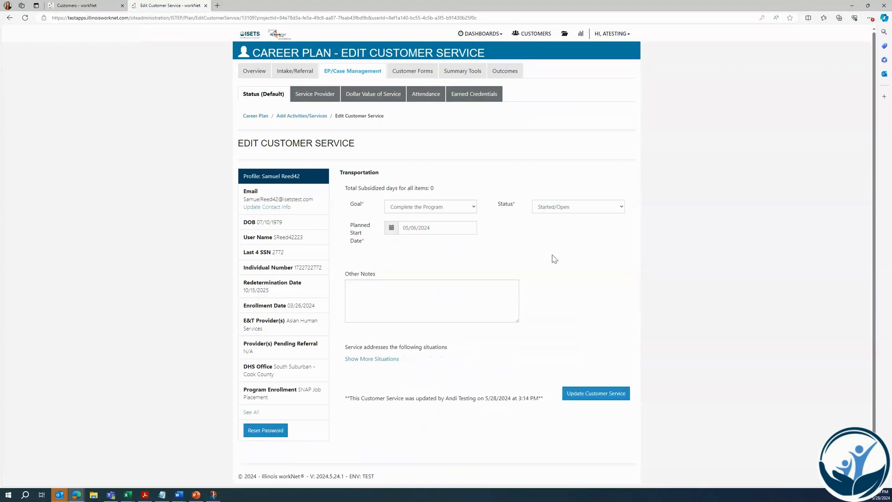
click(375, 98)
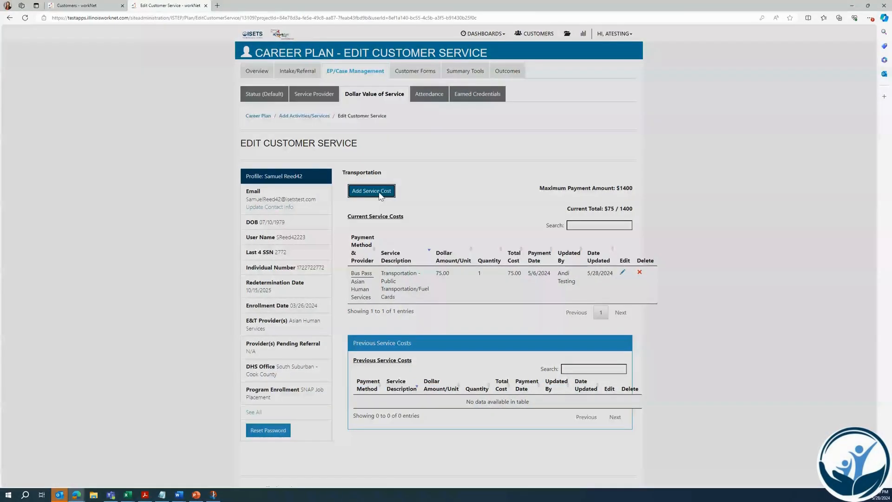
click(381, 195)
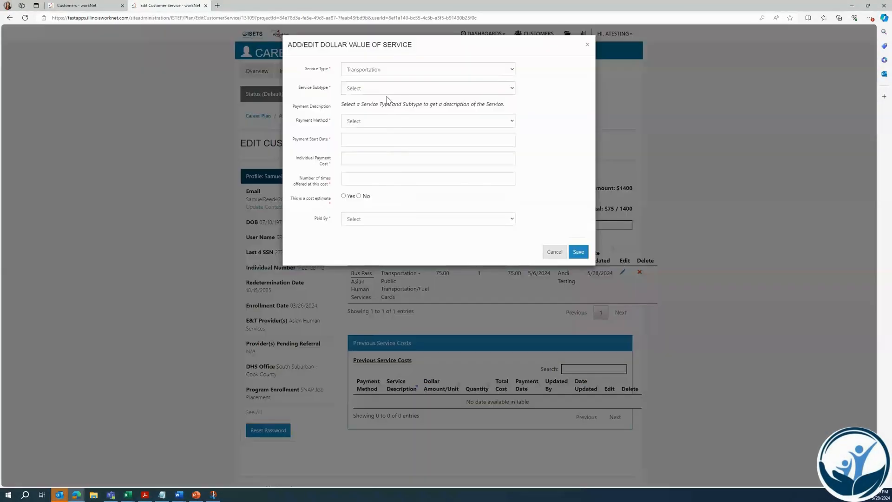
click(385, 89)
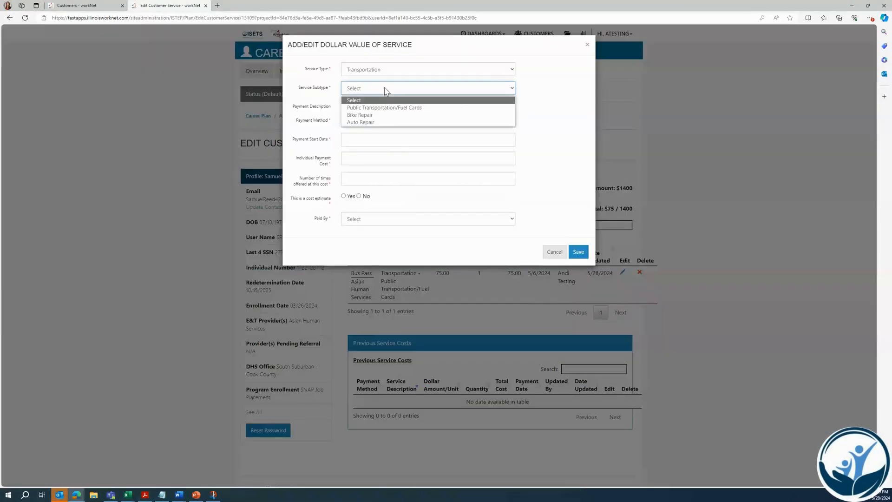
click(389, 122)
click(398, 292)
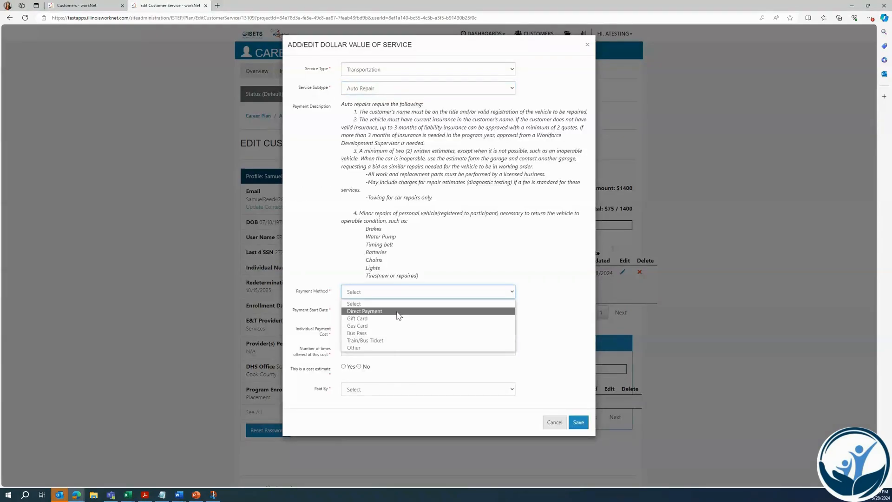
click(398, 311)
click(380, 310)
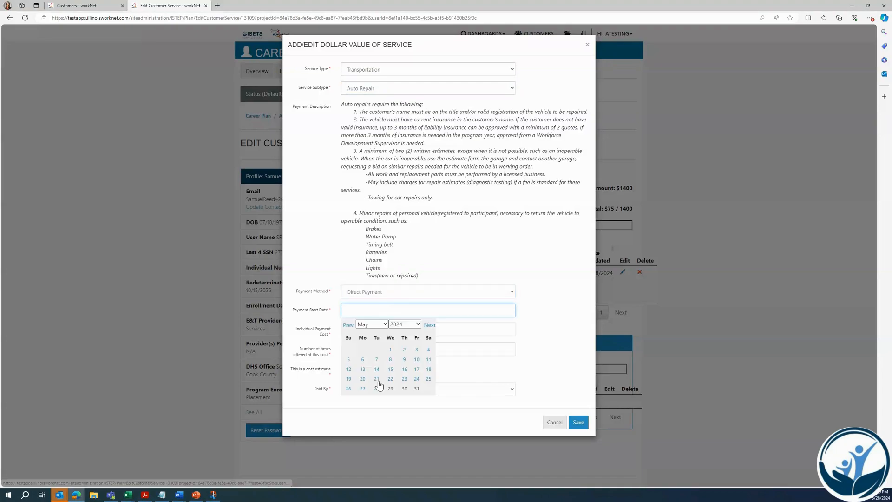
click(374, 388)
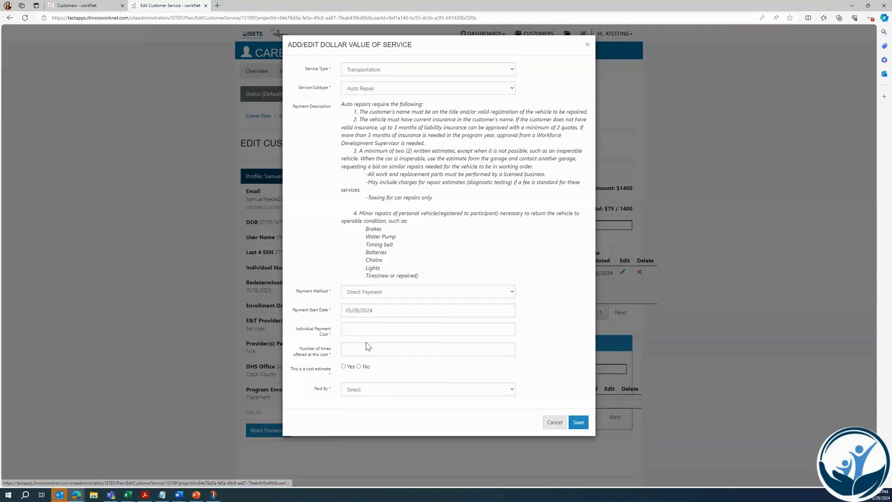
Set the auto repair cost to 1400, offered 1 time, marked as a cost estimate, paid by Grant, and save the record.
click(362, 332)
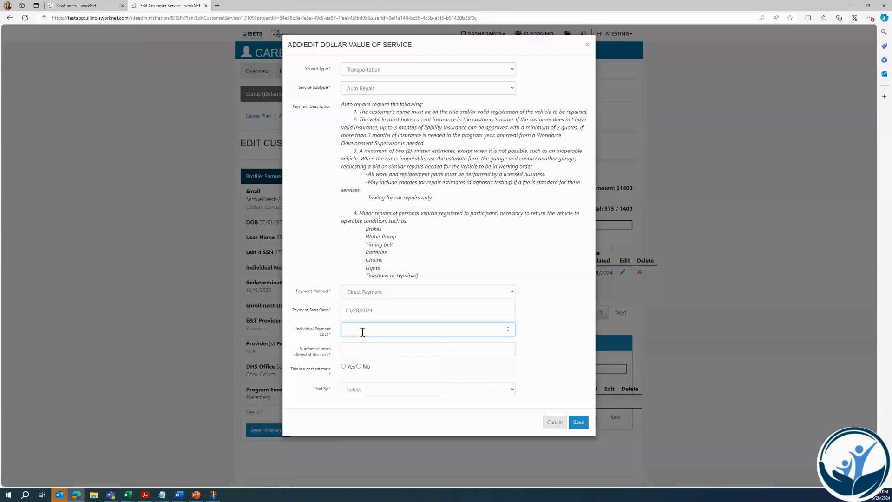
text(1400)
click(361, 352)
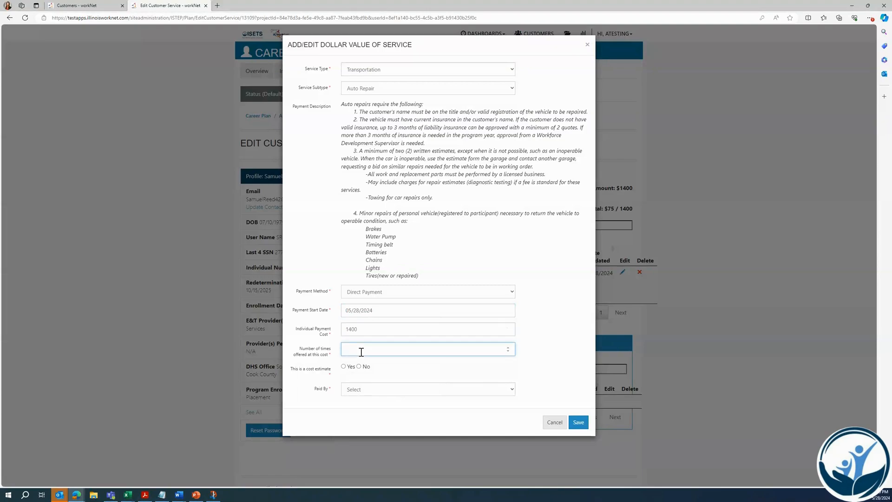
text(1)
click(344, 366)
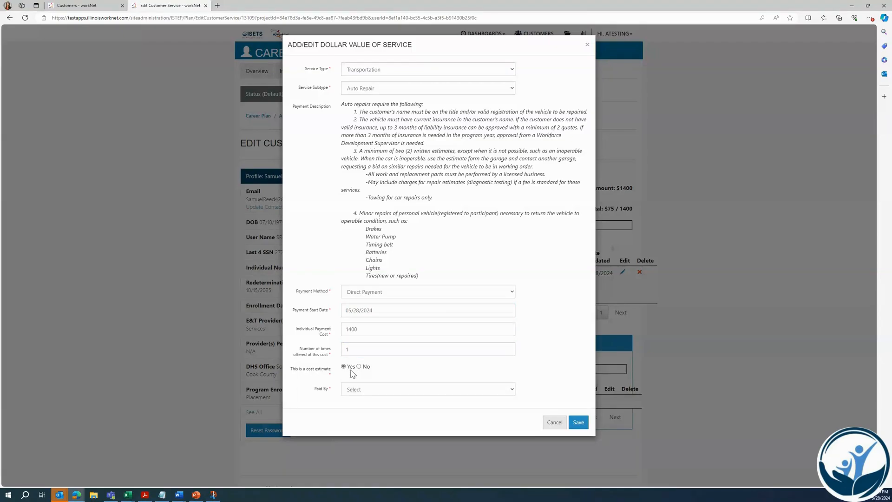
click(381, 390)
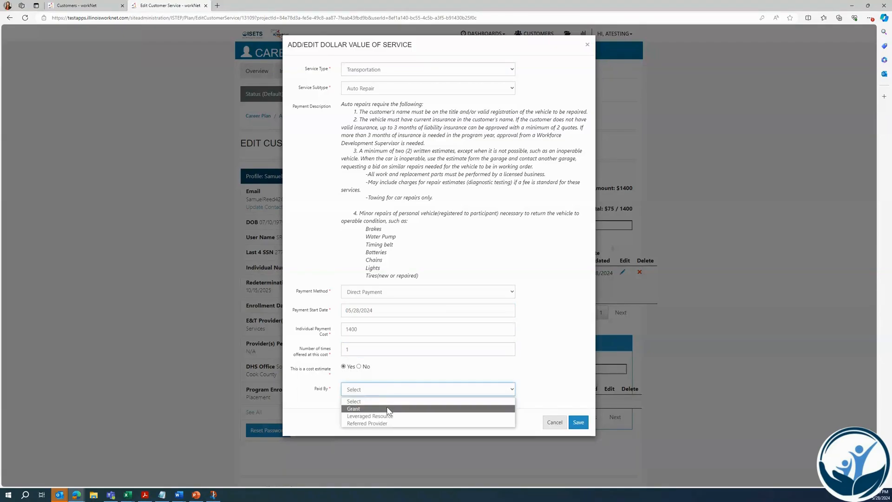
click(388, 409)
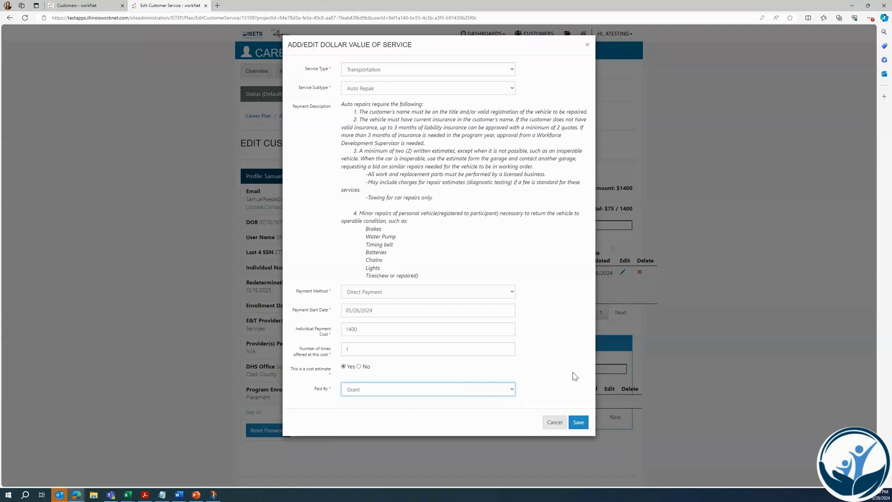
key(Tab)
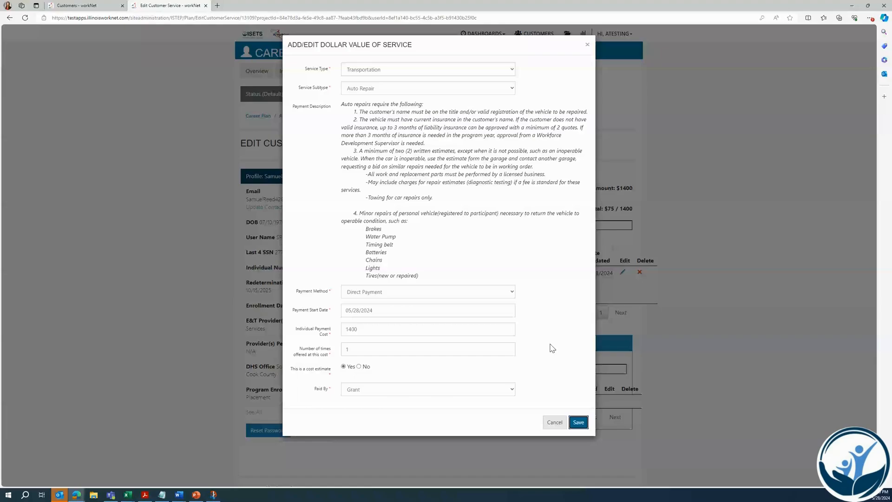
key(Return)
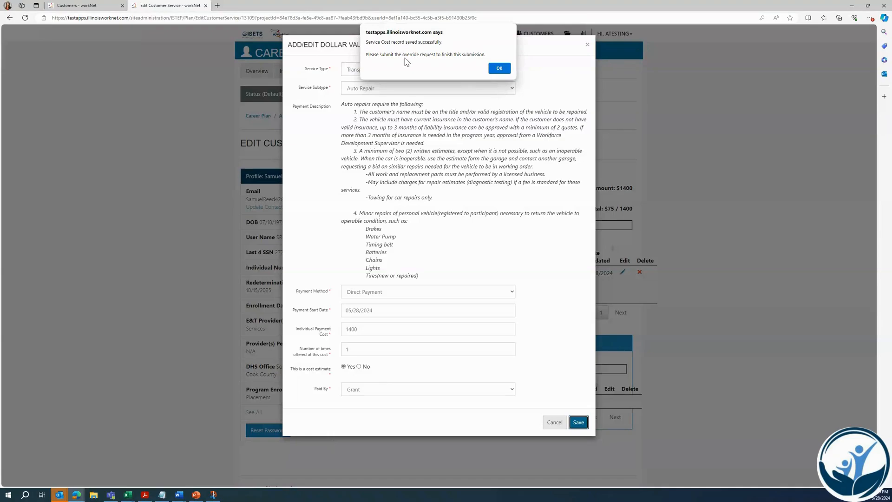
click(499, 68)
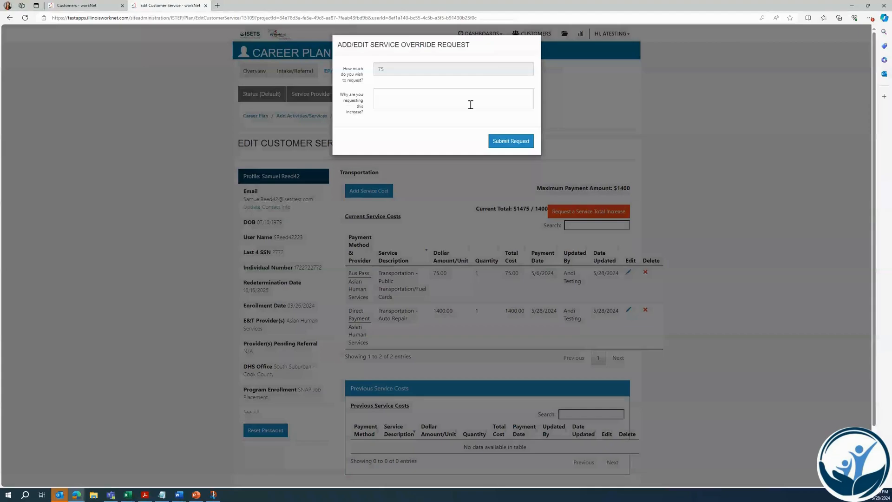
Submit the override request with the reason "Customer has a vehicle to get to his internship but needs a repair to maintain attendance and employment.".
click(434, 98)
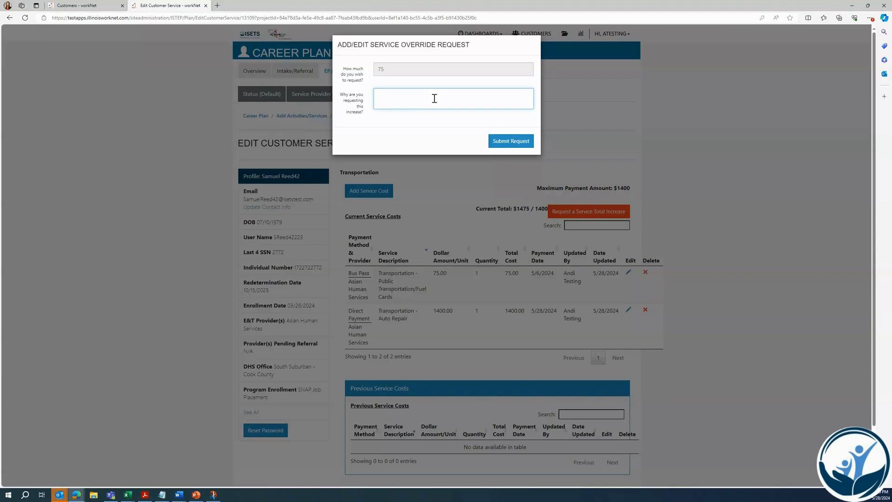
text(Customer has a vehicle to get to his internship but needs a repair)
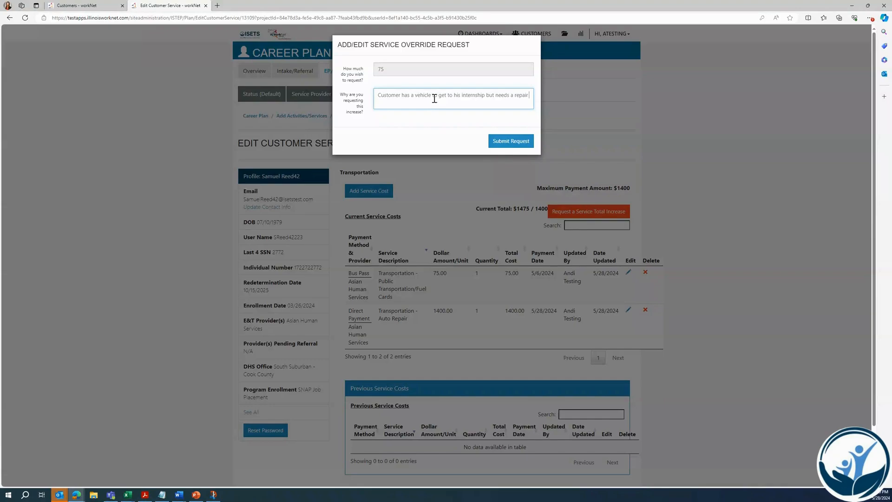
text( to maintain attendance and employment.)
click(508, 141)
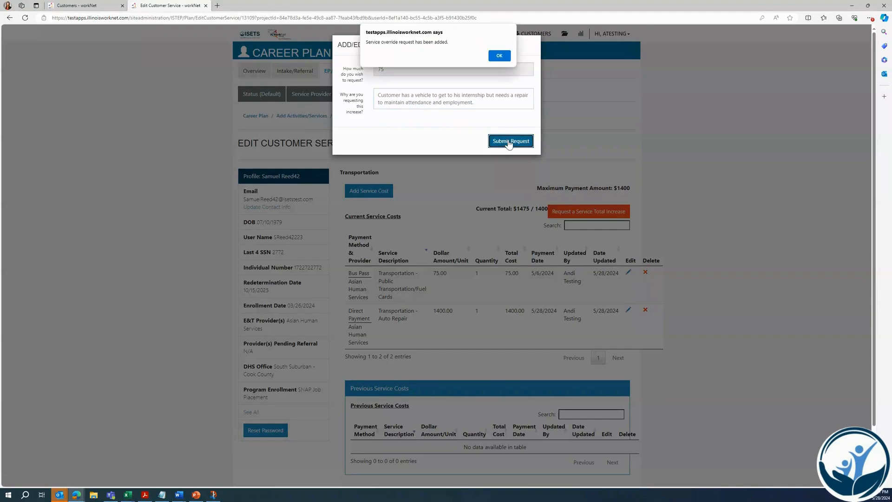
click(499, 55)
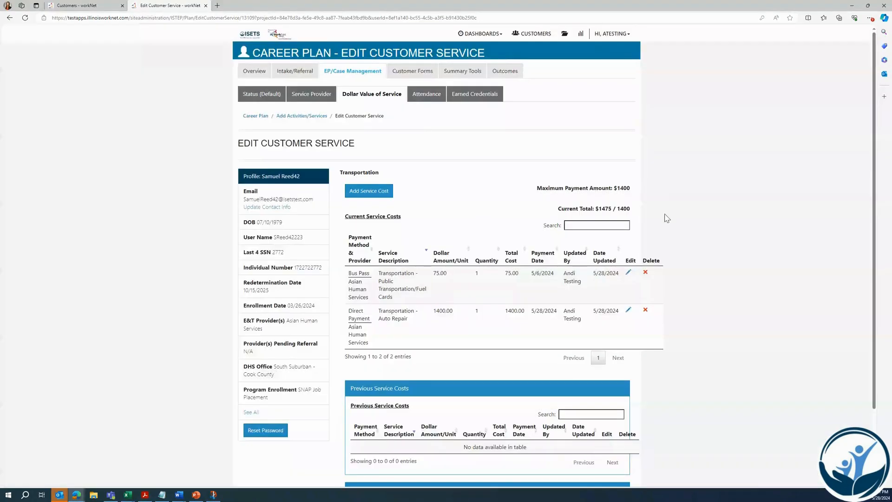
Expand Service Overrides below the Transportation service costs and review the status and details of the submitted override request.
scroll(666, 218, down, 2)
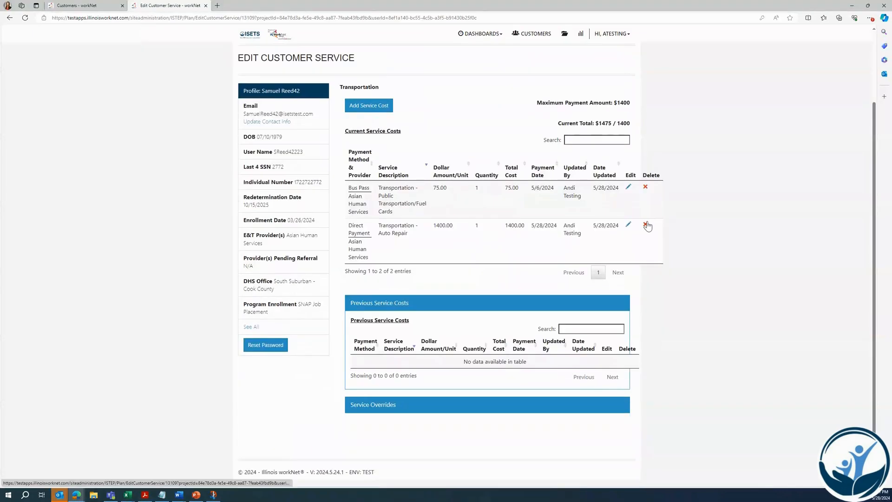
click(371, 411)
scroll(476, 418, down, 2)
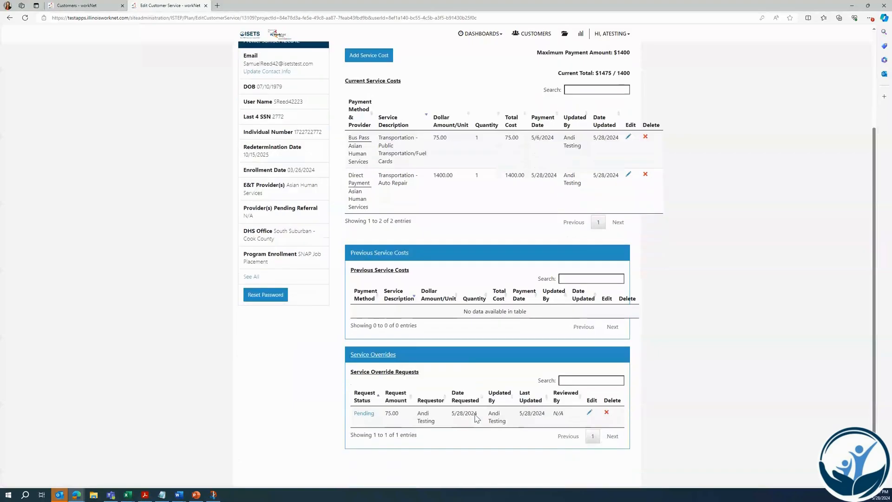
scroll(476, 418, down, 1)
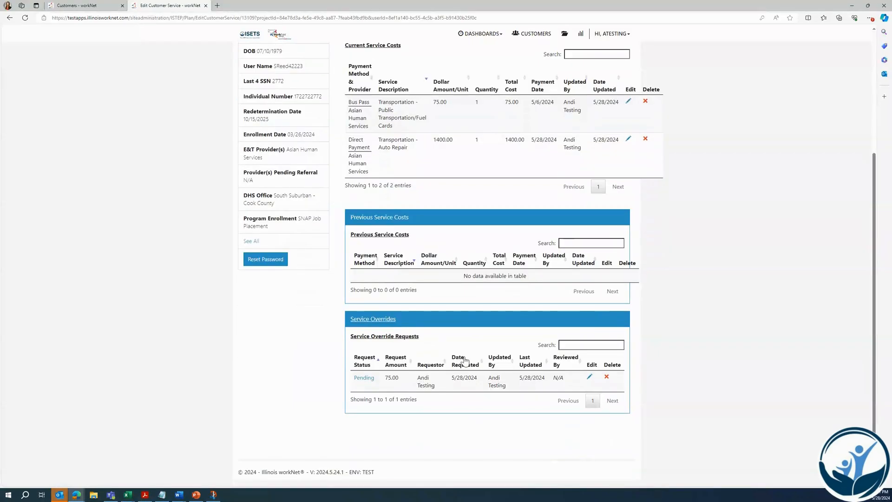